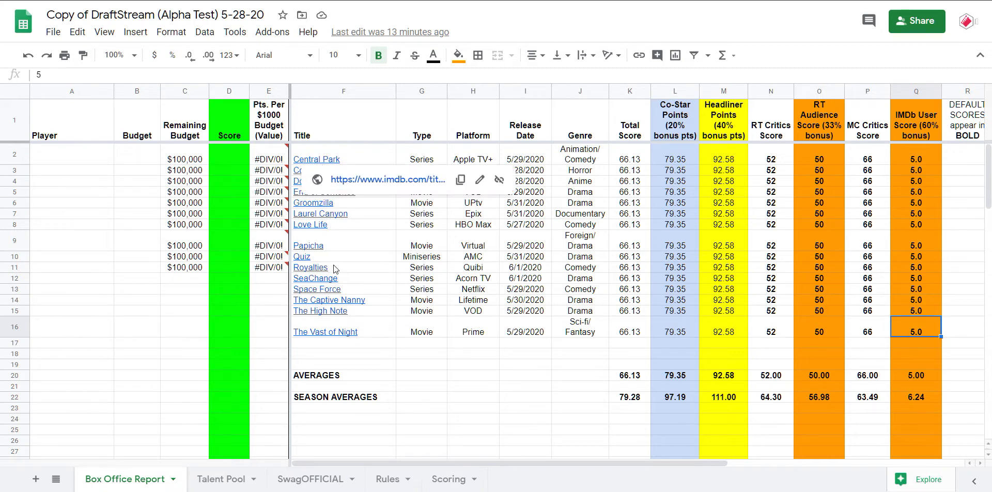
Open Dorohedoro's IMDb page from its link preview card, showing the 8.2 rating.
{"action": "mouse_move", "coordinate": [335, 268]}
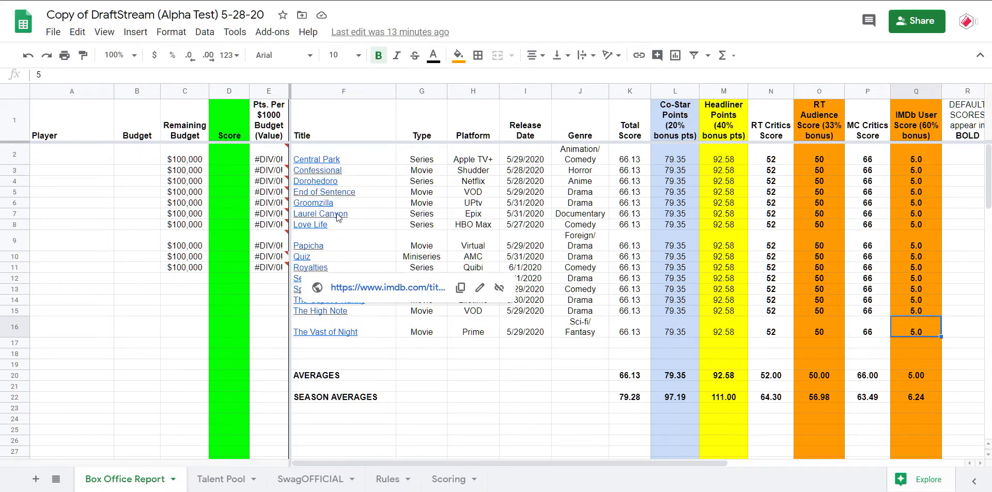
{"action": "mouse_move", "coordinate": [337, 216]}
{"action": "mouse_move", "coordinate": [332, 185]}
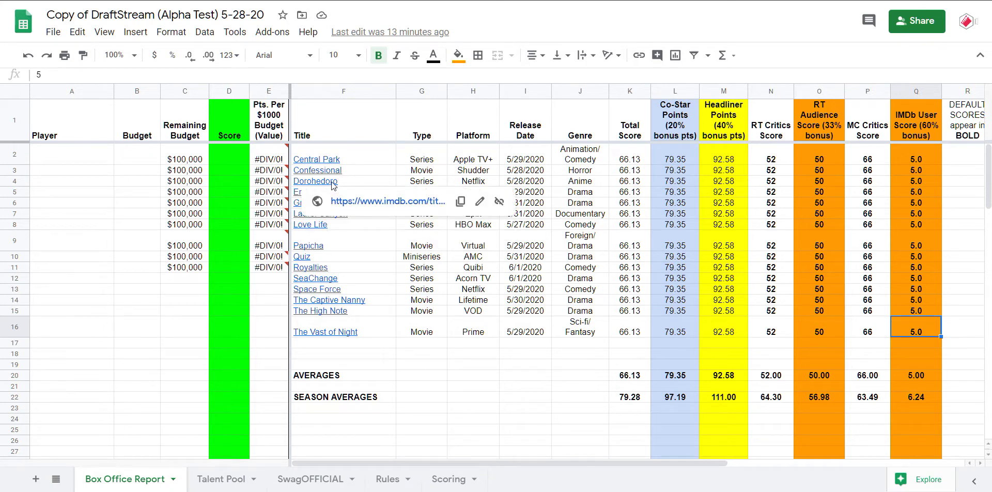
{"action": "left_click", "coordinate": [364, 201]}
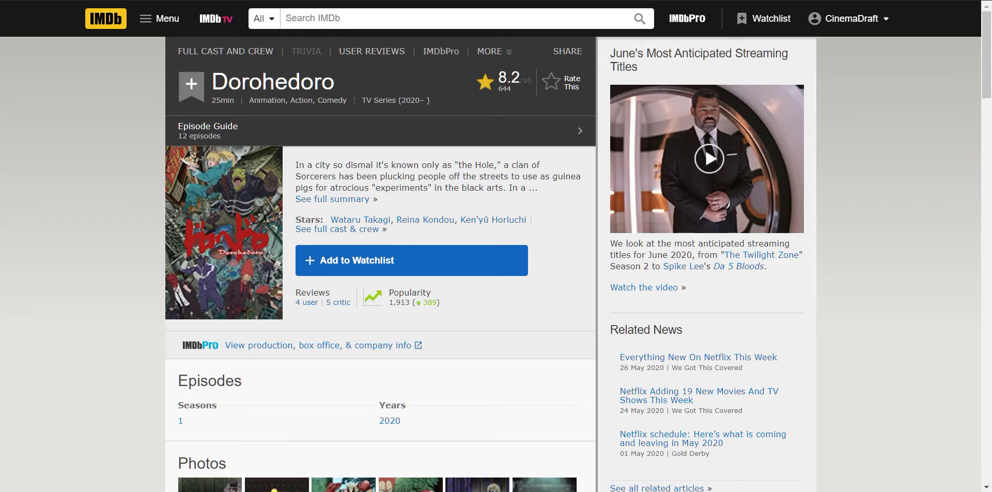
{"action": "key", "text": "ctrl+l"}
Load Rotten Tomatoes and search for 'dorehedoro', which returns no results.
{"action": "type", "text": "rot"}
{"action": "key", "text": "Return"}
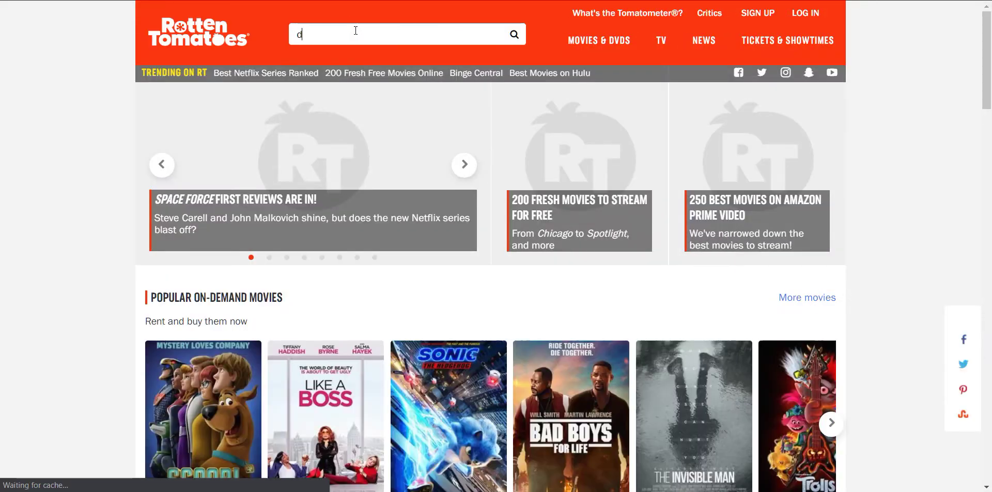
{"action": "left_click", "coordinate": [356, 31]}
{"action": "type", "text": "dorehd"}
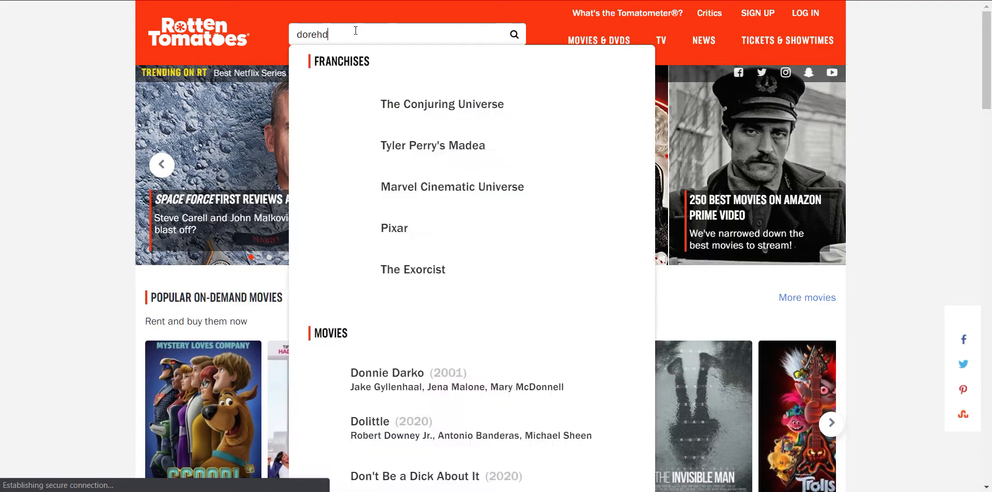
{"action": "key", "text": "BackSpace"}
{"action": "type", "text": "edoro"}
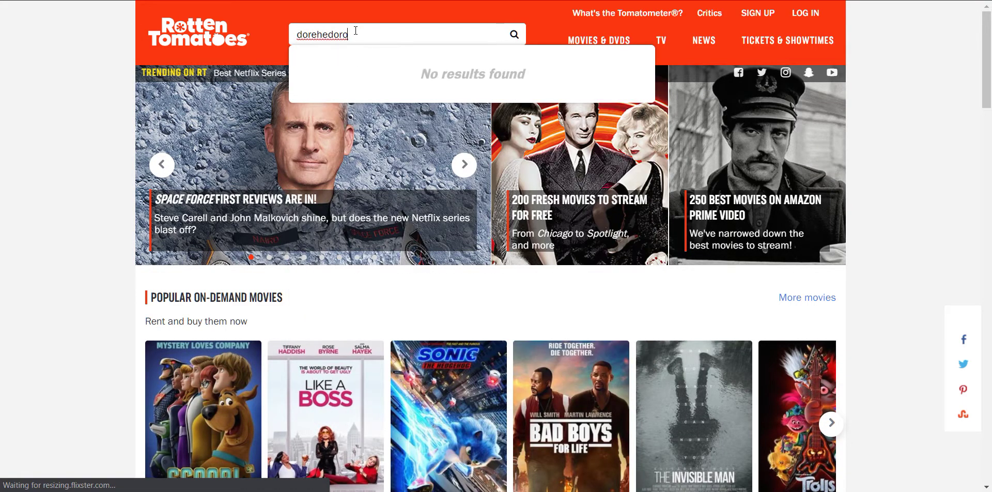
{"action": "key", "text": "Return"}
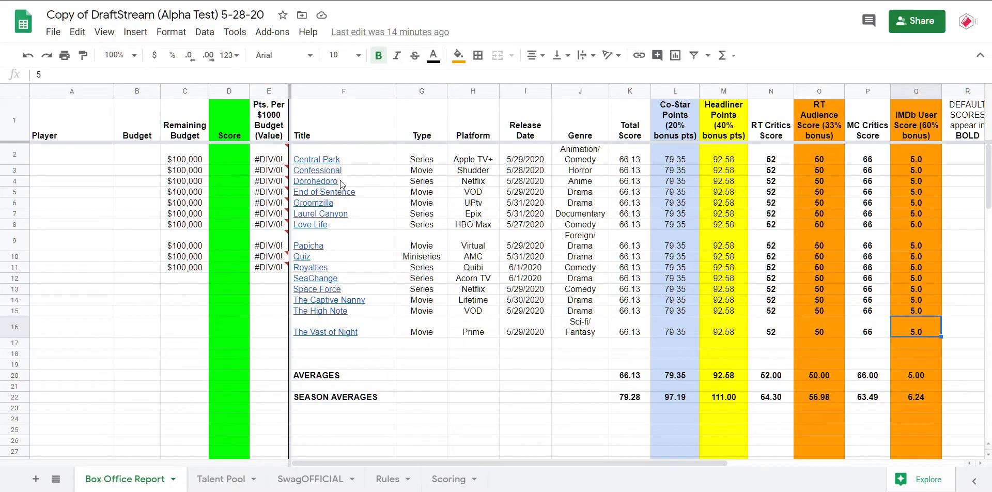
Copy the Dorohedoro title from cell F4 of the DraftStream spreadsheet.
{"action": "left_click", "coordinate": [340, 177]}
{"action": "left_click", "coordinate": [349, 180]}
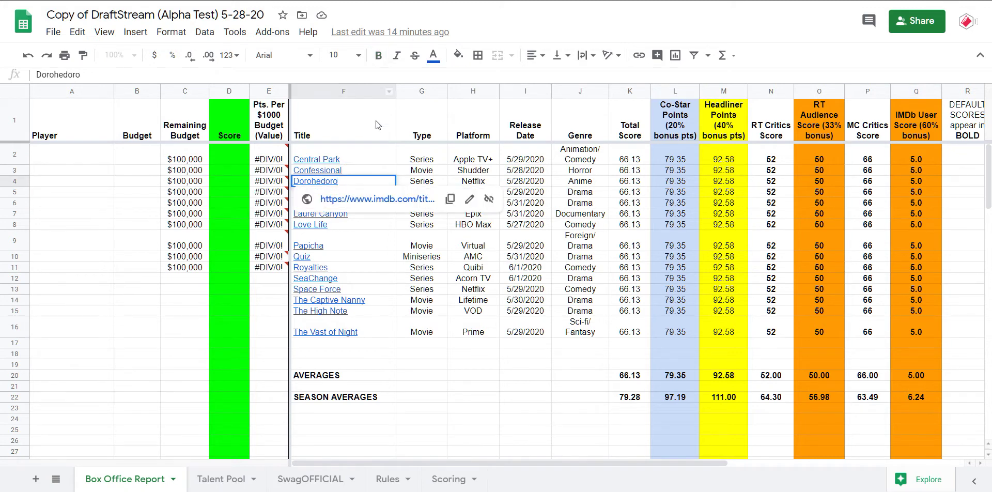
{"action": "double_click", "coordinate": [356, 181]}
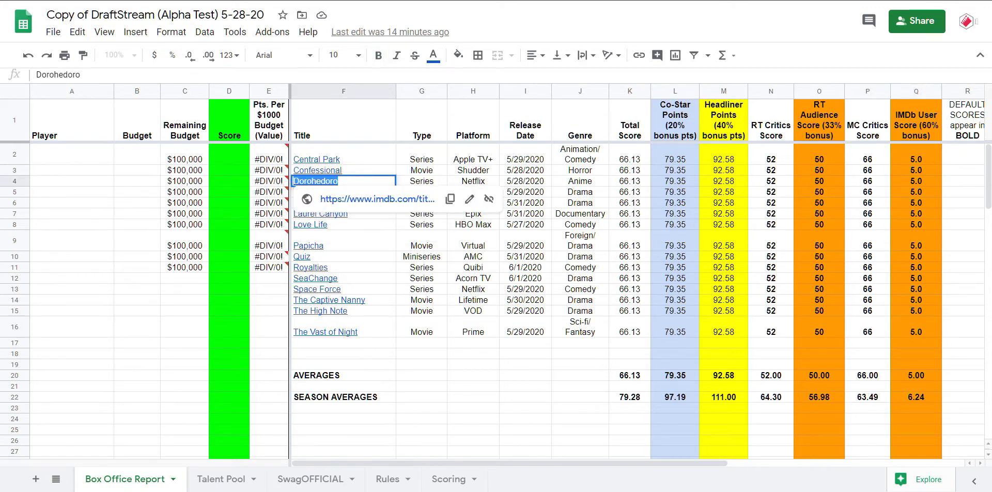
{"action": "key", "text": "ctrl+c"}
{"action": "key", "text": "alt+Tab"}
Search Rotten Tomatoes for the pasted 'Dorohedoro' and open the Dorohedoro: Season 1 result.
{"action": "left_click", "coordinate": [390, 26]}
{"action": "key", "text": "ctrl+v"}
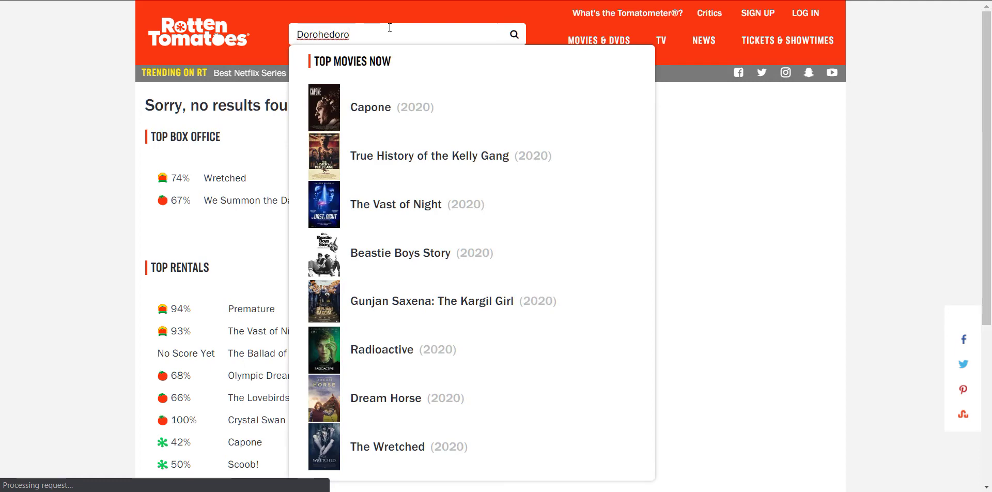
{"action": "key", "text": "Return"}
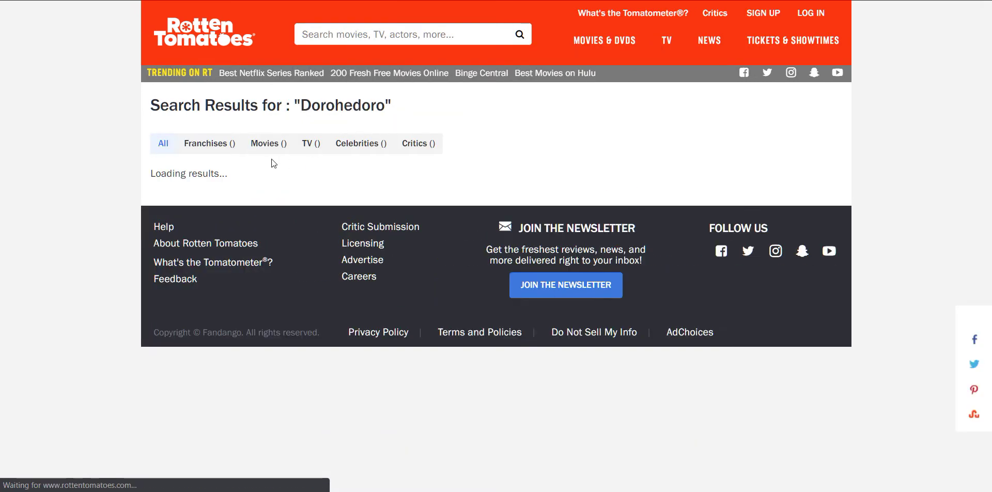
{"action": "left_click", "coordinate": [310, 221]}
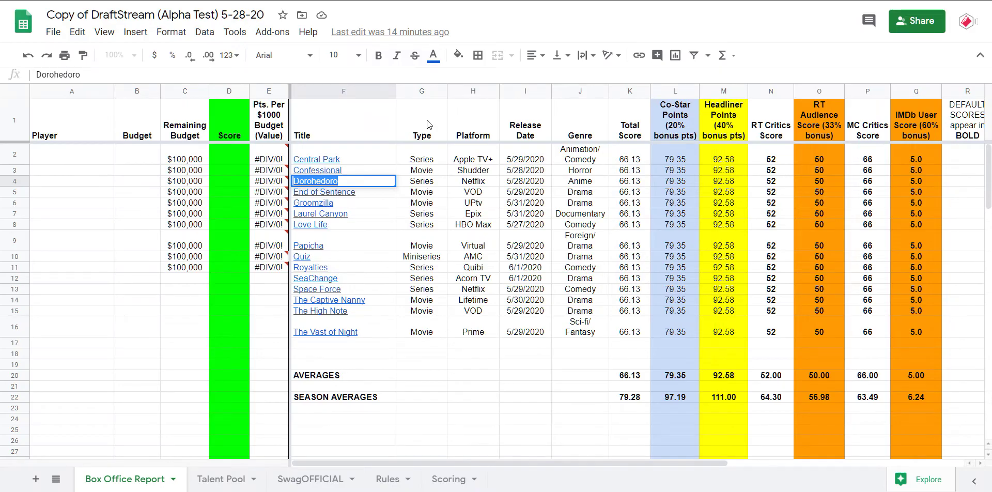
{"action": "left_click", "coordinate": [380, 260]}
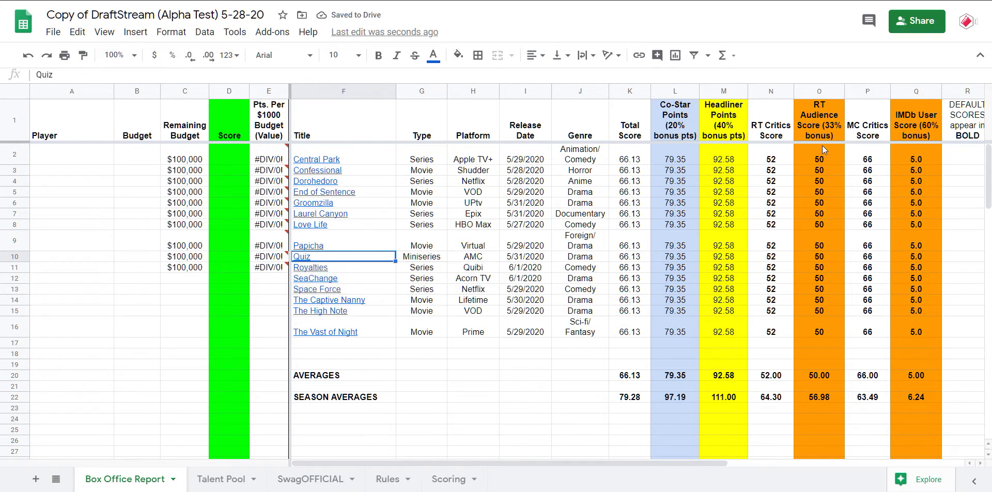
{"action": "left_click_drag", "start_coordinate": [823, 151], "coordinate": [817, 333]}
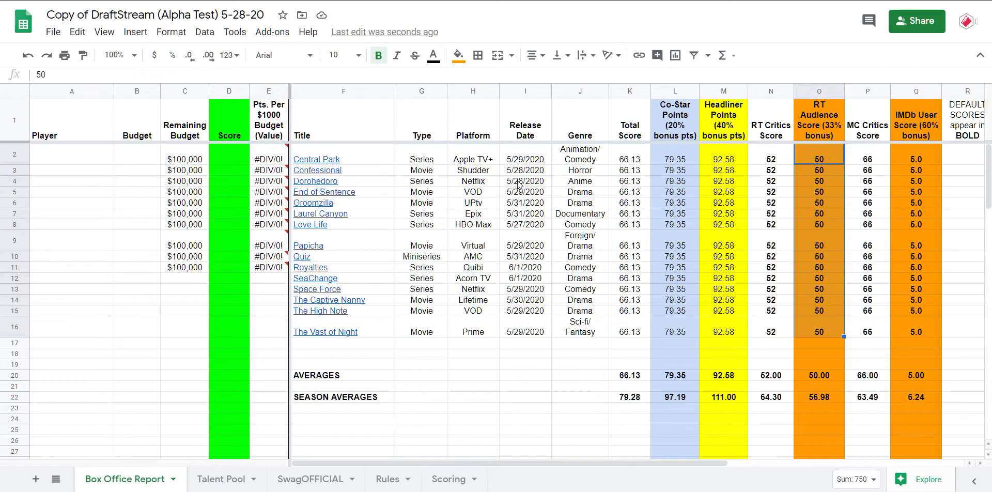
{"action": "left_click", "coordinate": [520, 226]}
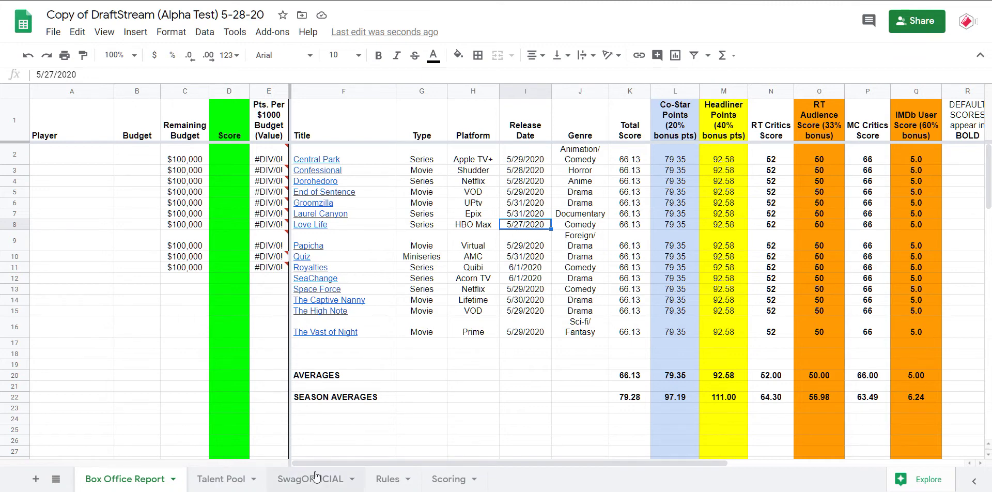
{"action": "left_click", "coordinate": [222, 479]}
{"action": "scroll", "coordinate": [389, 327], "scroll_direction": "down", "scroll_amount": 3}
{"action": "scroll", "coordinate": [389, 326], "scroll_direction": "down", "scroll_amount": 15}
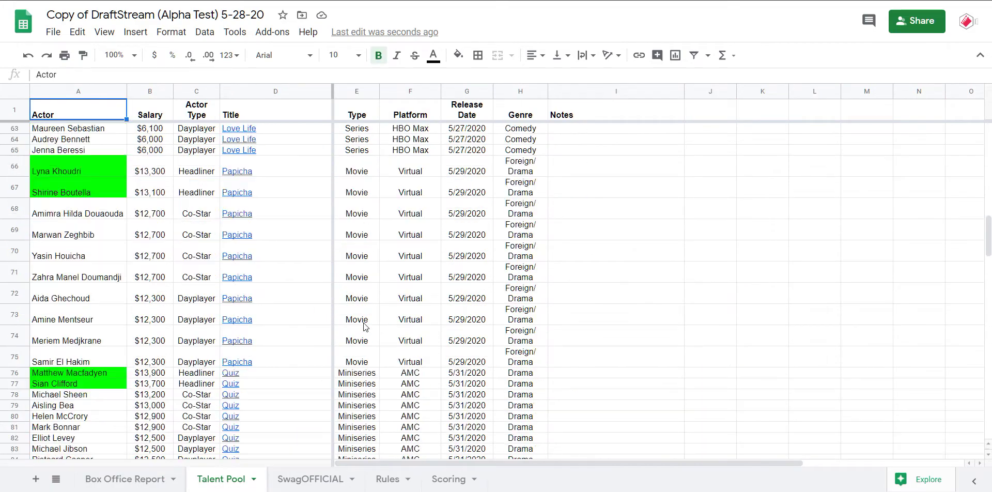
{"action": "scroll", "coordinate": [365, 324], "scroll_direction": "up", "scroll_amount": 8}
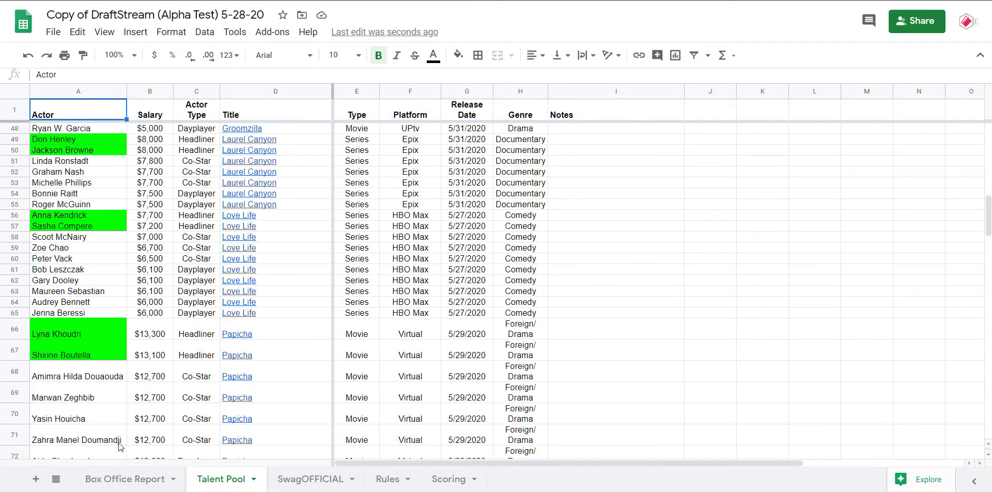
{"action": "left_click", "coordinate": [118, 479]}
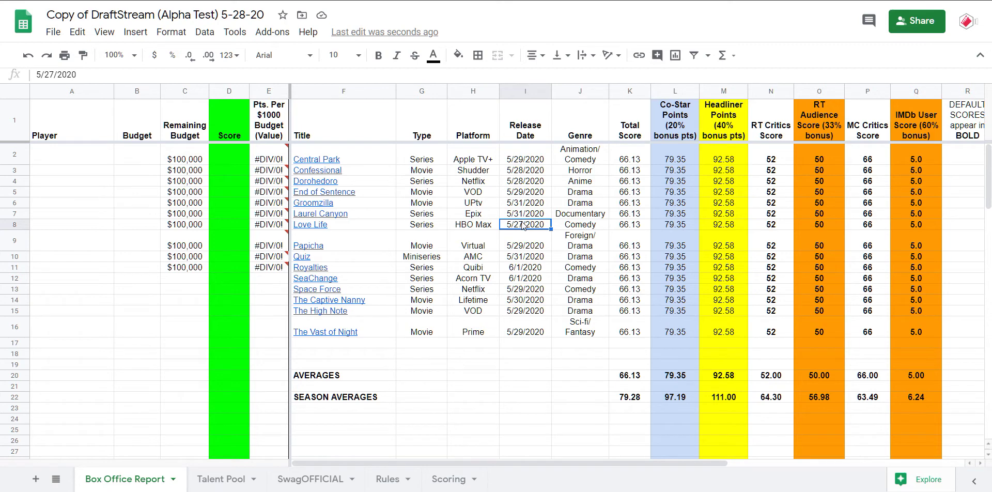
{"action": "left_click", "coordinate": [521, 269]}
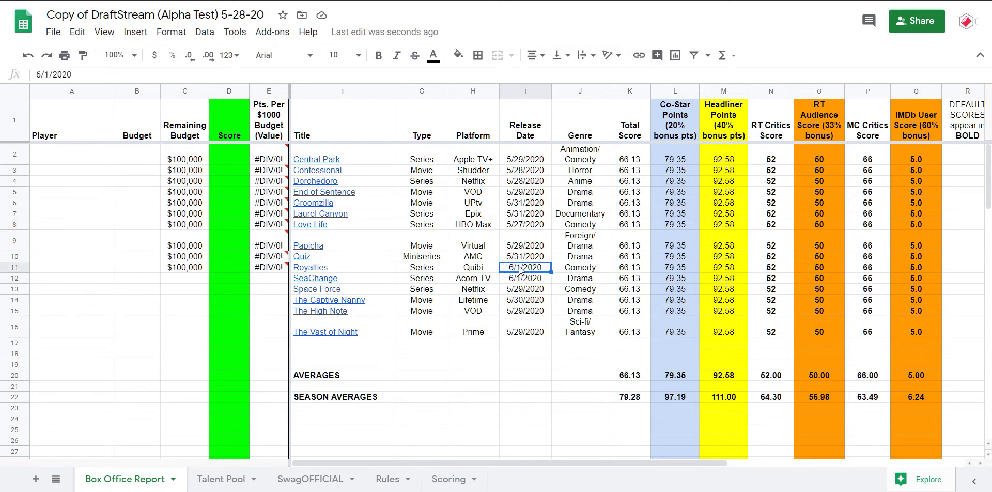
{"action": "left_click", "coordinate": [521, 280]}
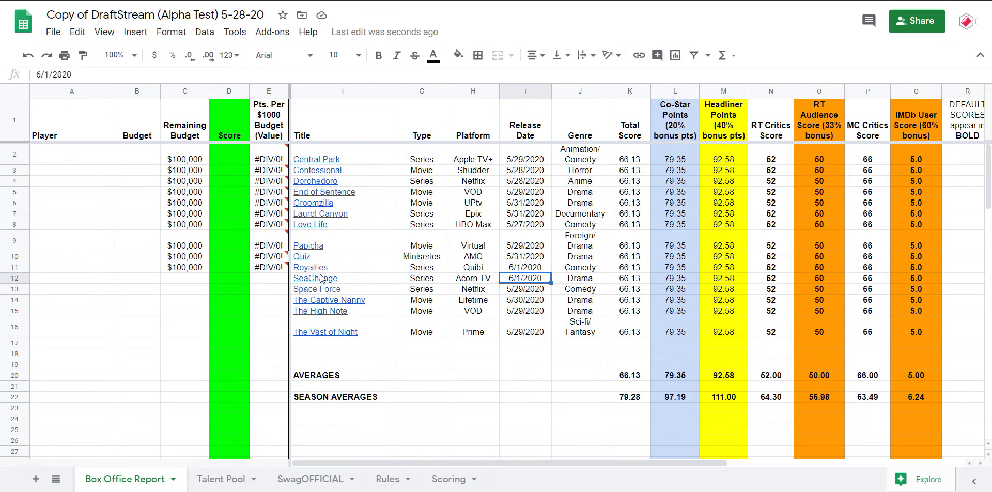
{"action": "mouse_move", "coordinate": [344, 278]}
{"action": "left_click", "coordinate": [820, 279]}
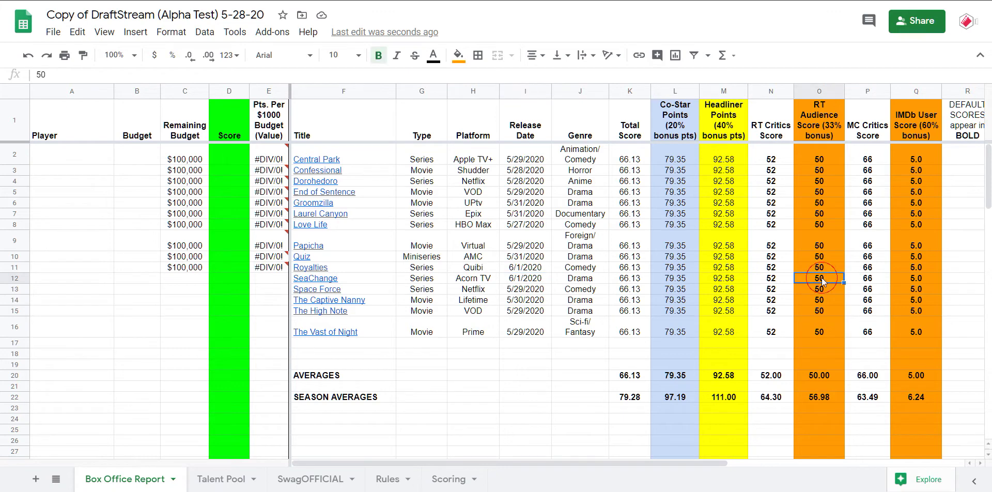
{"action": "left_click", "coordinate": [931, 277]}
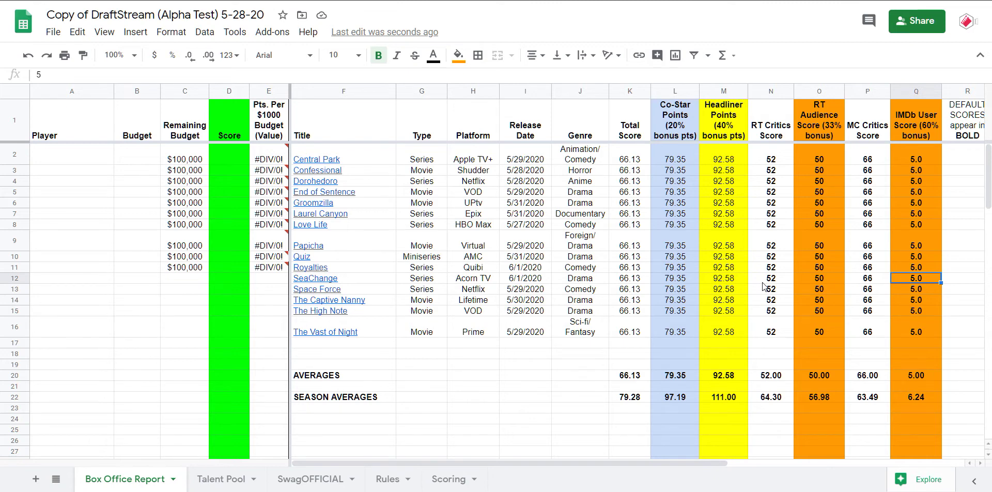
{"action": "left_click", "coordinate": [918, 117]}
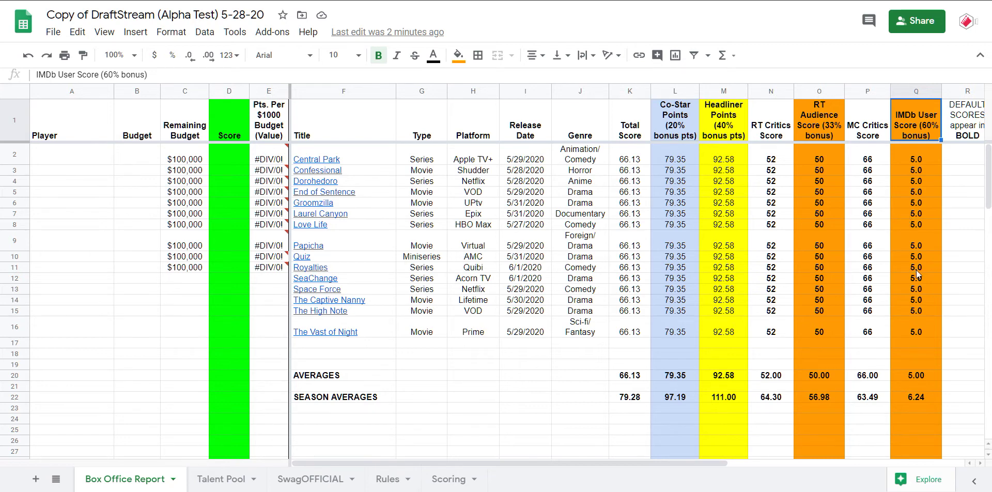
{"action": "left_click", "coordinate": [822, 124]}
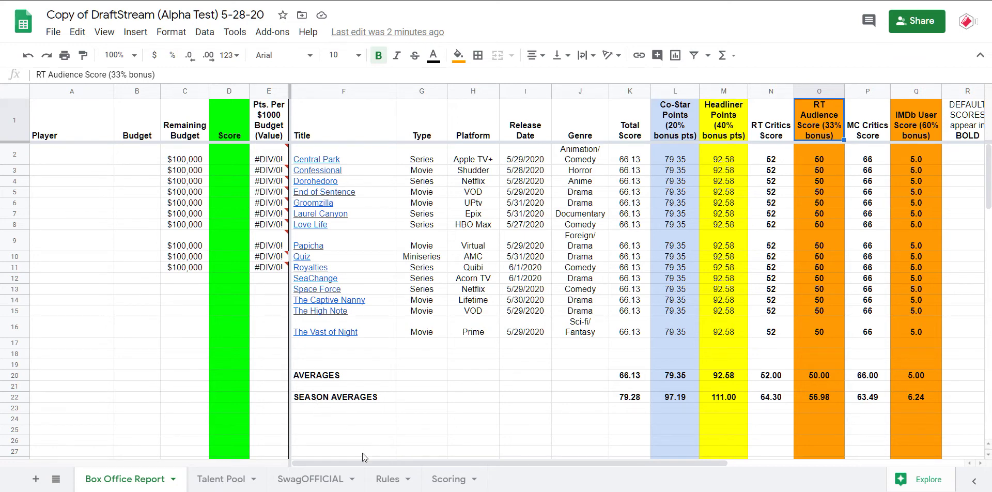
From the Scoring sheet, open the 4/9/20 contest spreadsheet via A22's link preview.
{"action": "left_click", "coordinate": [443, 479]}
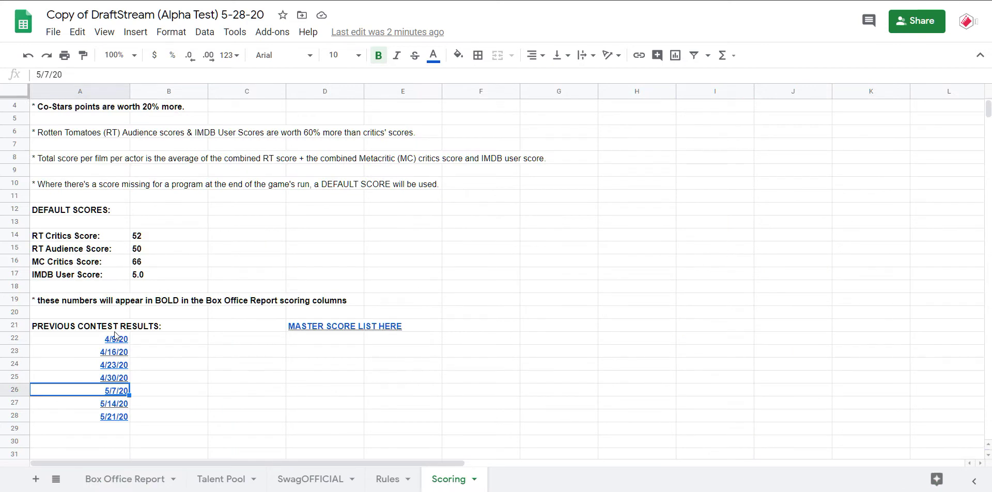
{"action": "mouse_move", "coordinate": [111, 338]}
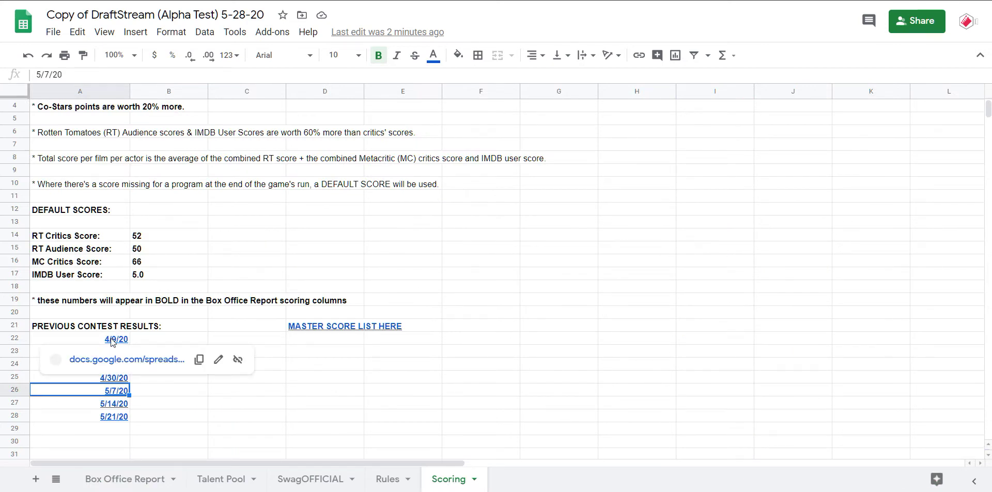
{"action": "left_click", "coordinate": [112, 361]}
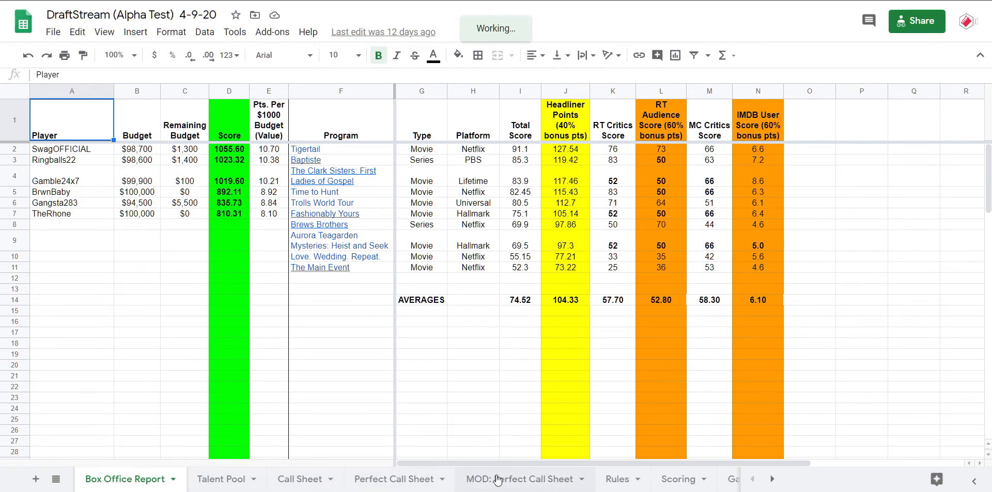
Review the MOD: Perfect Call Sheet tab, then return to the Box Office Report.
{"action": "left_click", "coordinate": [526, 488]}
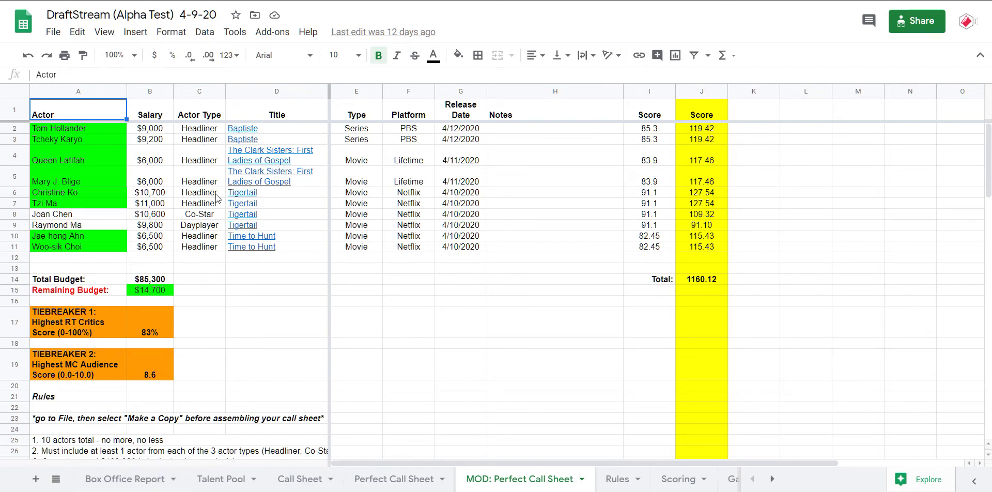
{"action": "left_click", "coordinate": [132, 479]}
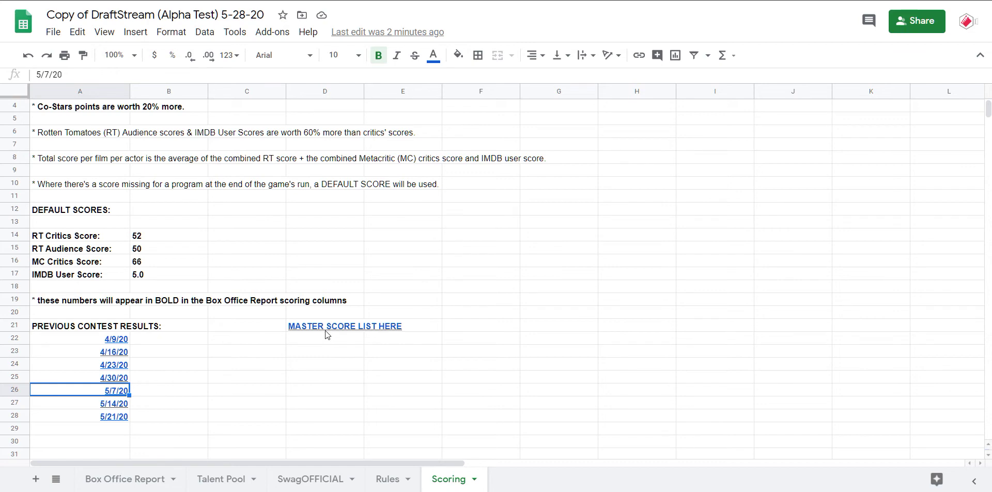
Open the Master Score List spreadsheet from the MASTER SCORE LIST HERE link preview.
{"action": "mouse_move", "coordinate": [342, 332]}
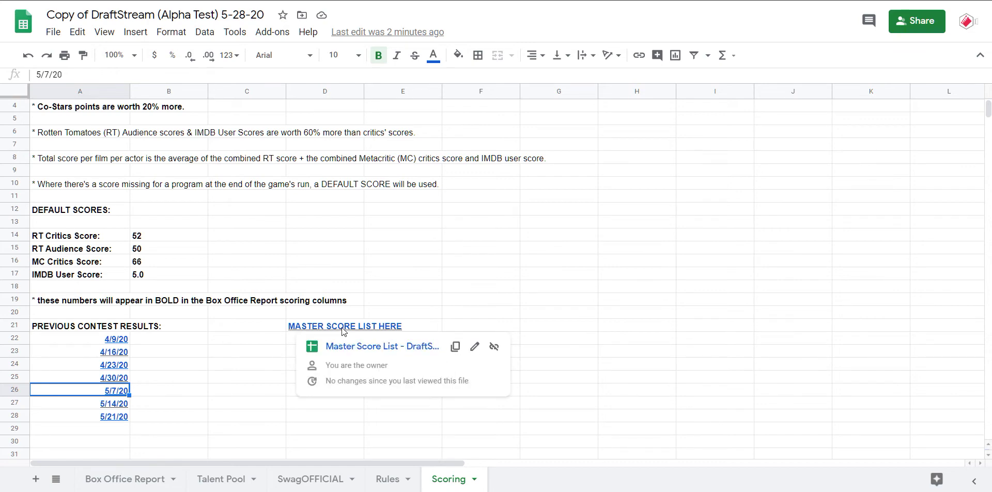
{"action": "left_click", "coordinate": [349, 344]}
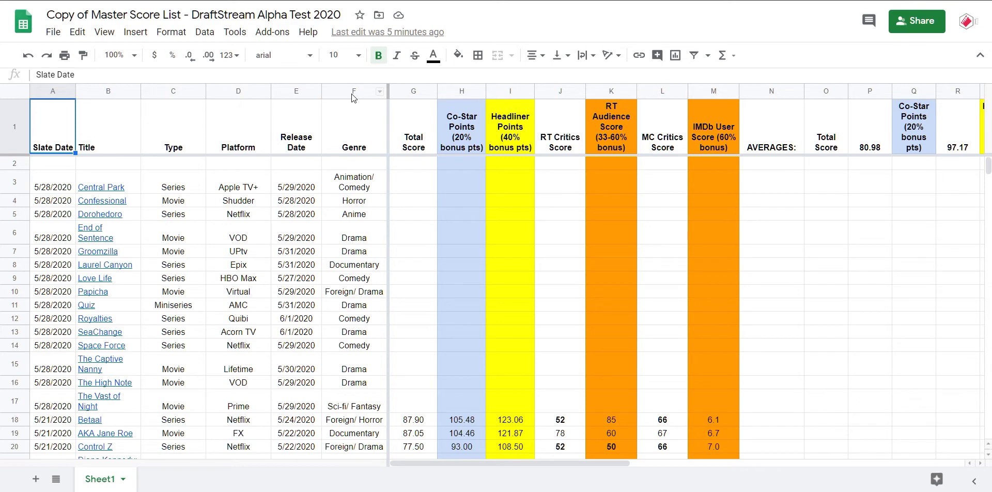
{"action": "left_click", "coordinate": [351, 93]}
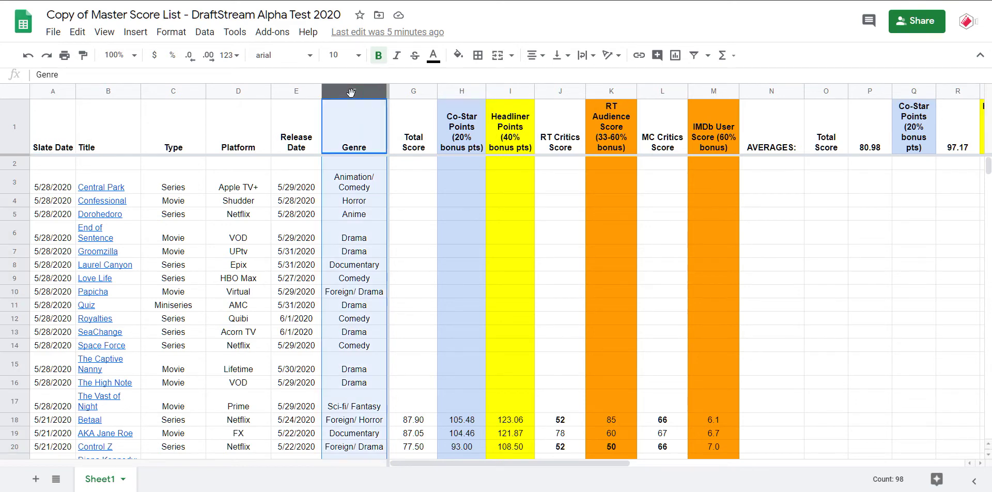
{"action": "right_click", "coordinate": [352, 93]}
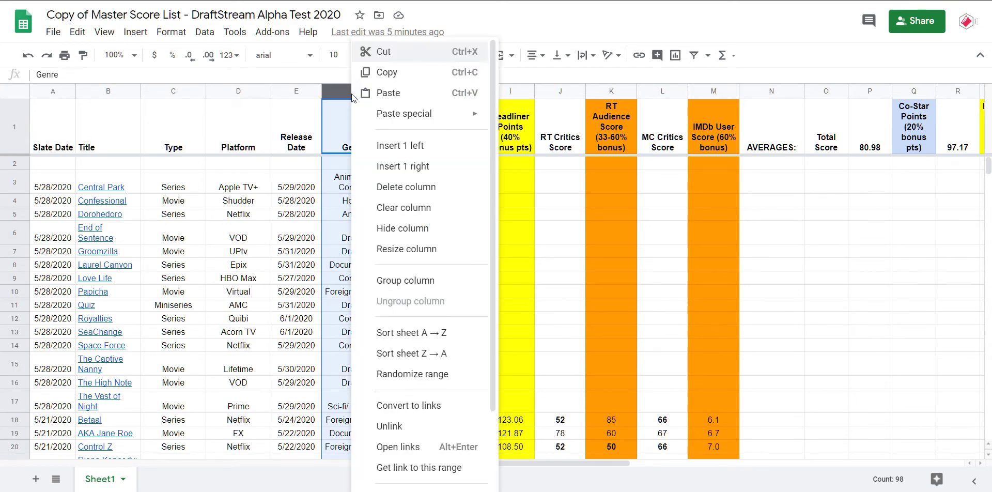
{"action": "left_click", "coordinate": [412, 333]}
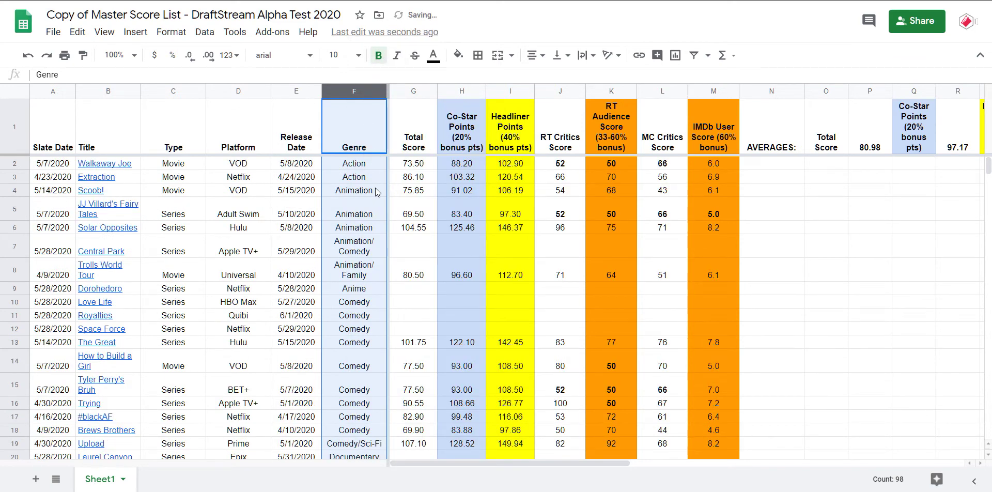
{"action": "left_click_drag", "start_coordinate": [365, 195], "coordinate": [423, 276]}
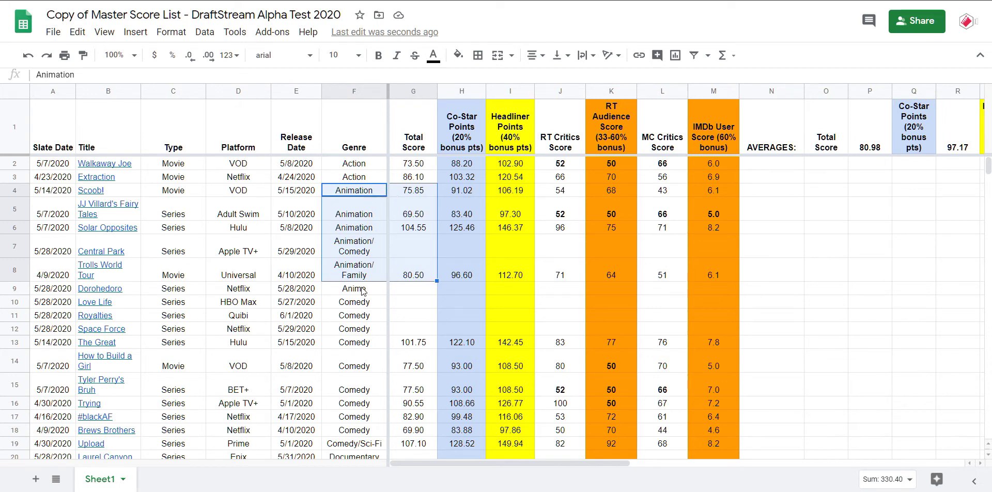
{"action": "scroll", "coordinate": [365, 313], "scroll_direction": "down", "scroll_amount": 3}
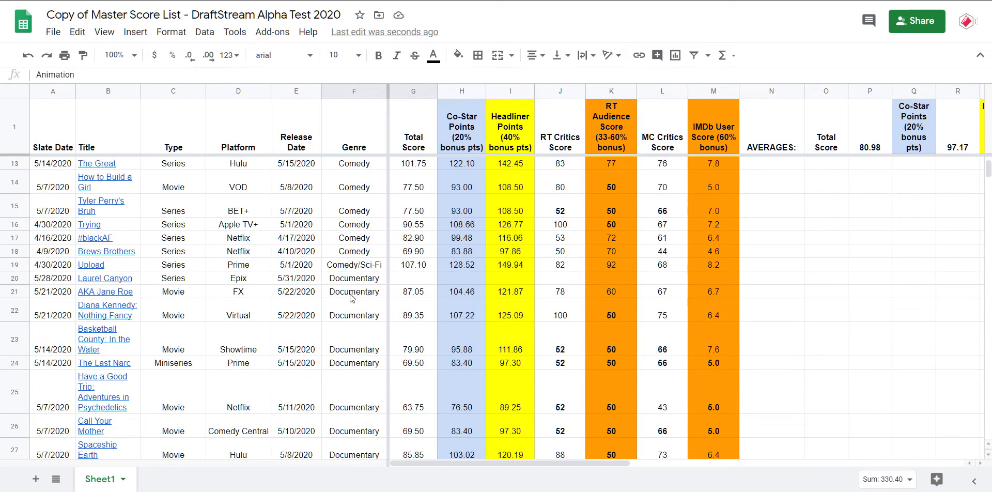
{"action": "key", "text": "ctrl+z"}
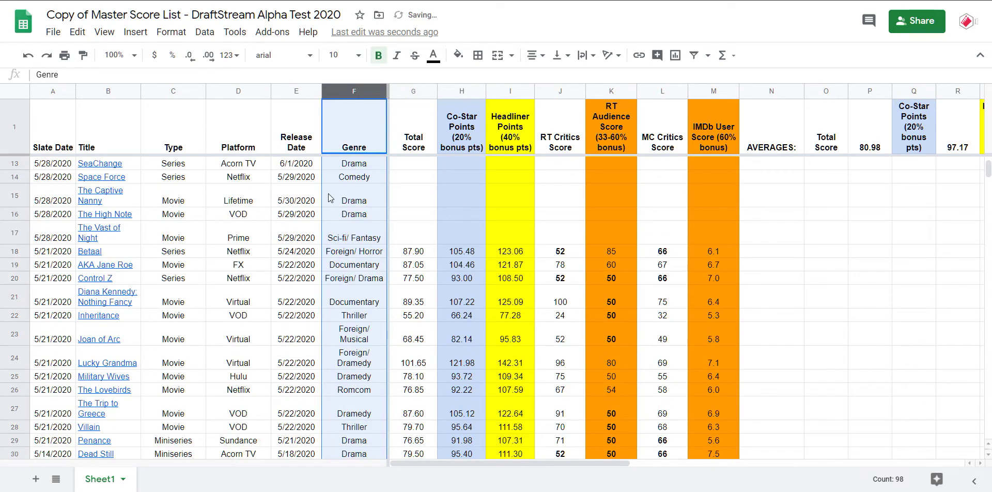
{"action": "left_click", "coordinate": [239, 92]}
{"action": "right_click", "coordinate": [240, 92]}
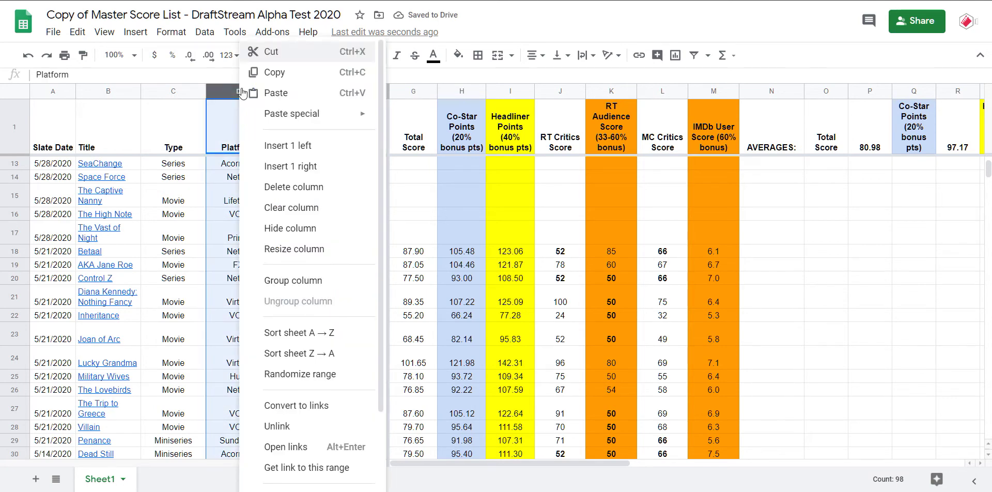
{"action": "left_click", "coordinate": [286, 332]}
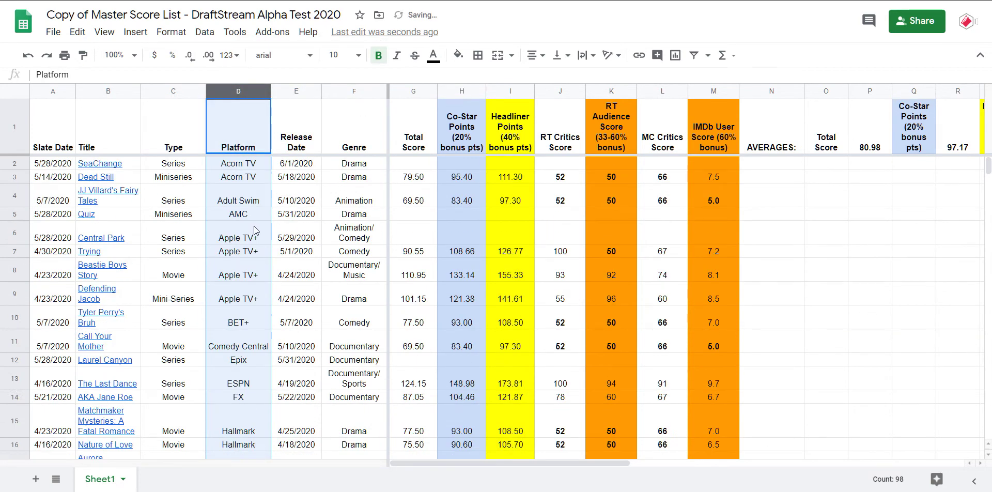
{"action": "mouse_move", "coordinate": [254, 230]}
{"action": "left_mouse_down"}
{"action": "mouse_move", "coordinate": [407, 264]}
{"action": "mouse_move", "coordinate": [408, 317]}
{"action": "mouse_move", "coordinate": [411, 305]}
{"action": "left_mouse_up"}
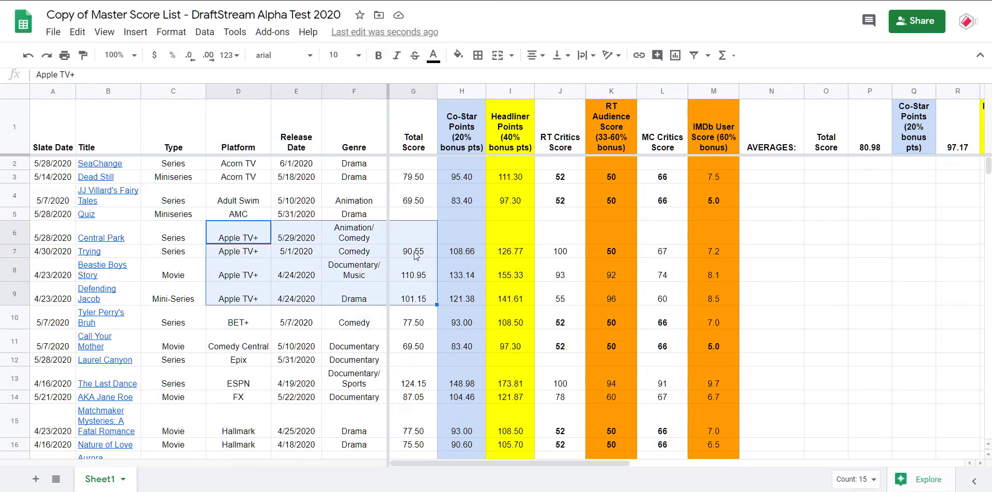
{"action": "left_click", "coordinate": [375, 277]}
{"action": "key", "text": "ctrl+z"}
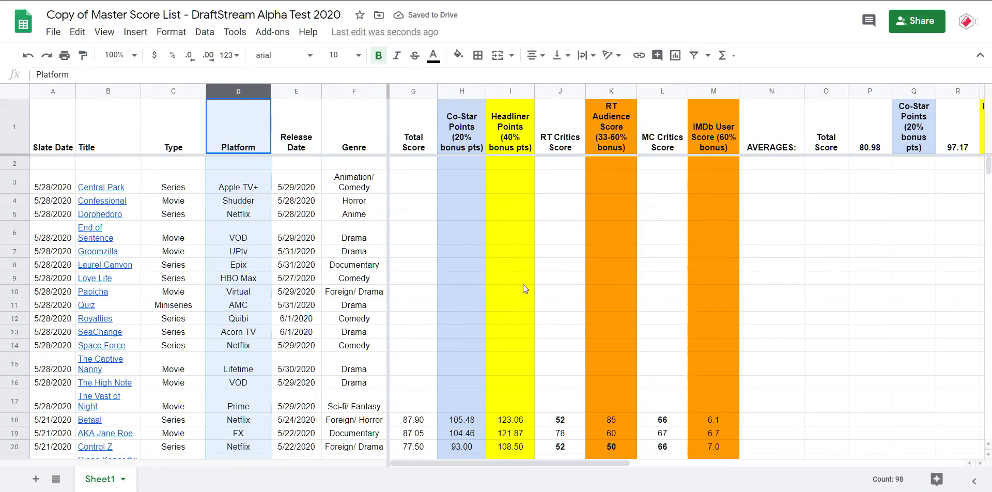
{"action": "scroll", "coordinate": [469, 255], "scroll_direction": "down", "scroll_amount": 3}
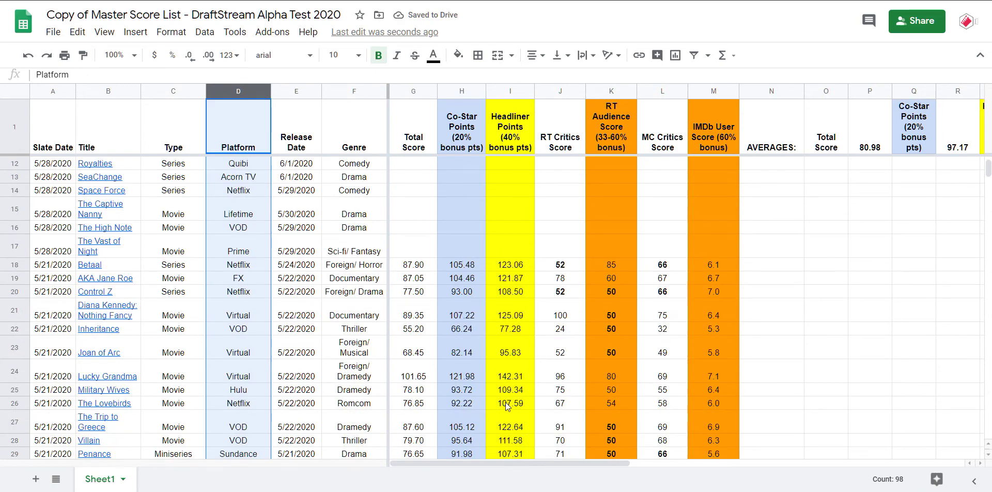
{"action": "left_click_drag", "start_coordinate": [479, 460], "coordinate": [489, 461]}
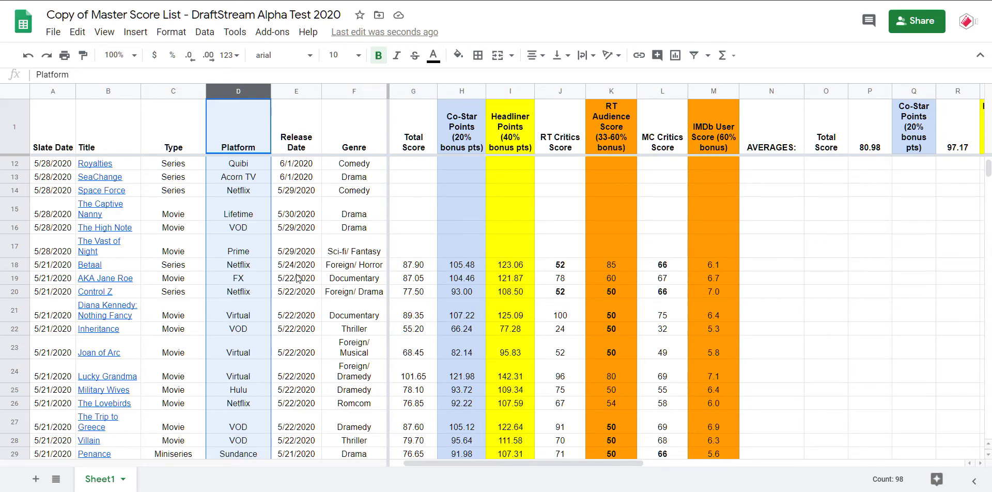
{"action": "left_click_drag", "start_coordinate": [553, 462], "coordinate": [679, 472]}
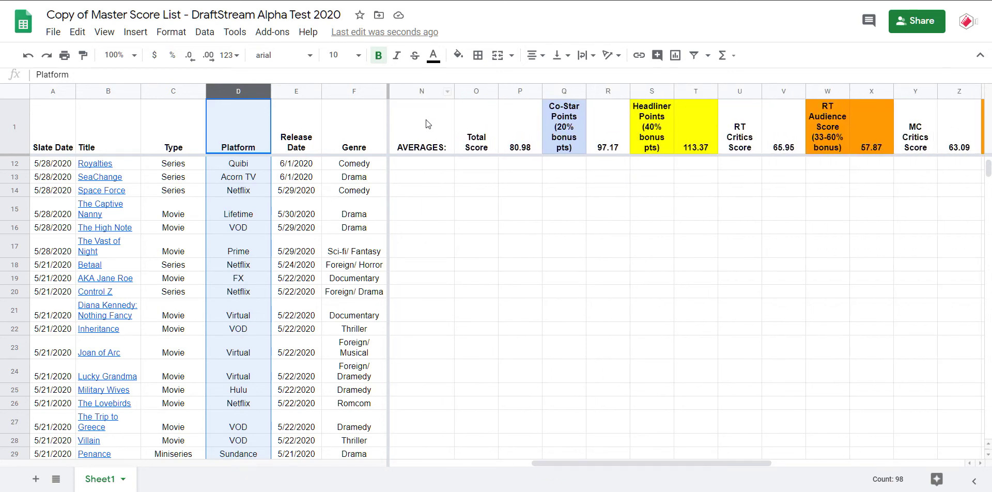
Inspect the N1:Z1 AVERAGE formulas in P1, R1 and T1, then return to DraftStream 5-28-20.
{"action": "left_click_drag", "start_coordinate": [435, 126], "coordinate": [959, 134]}
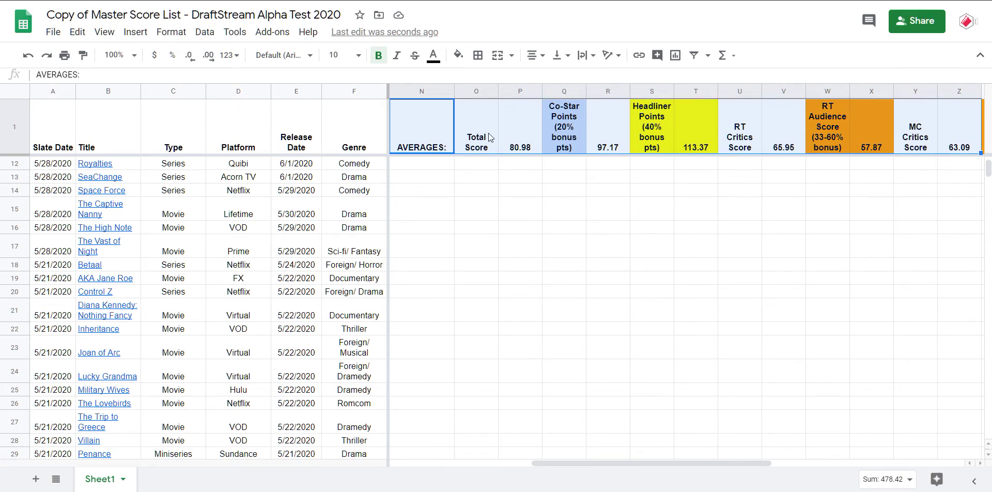
{"action": "left_click", "coordinate": [519, 144]}
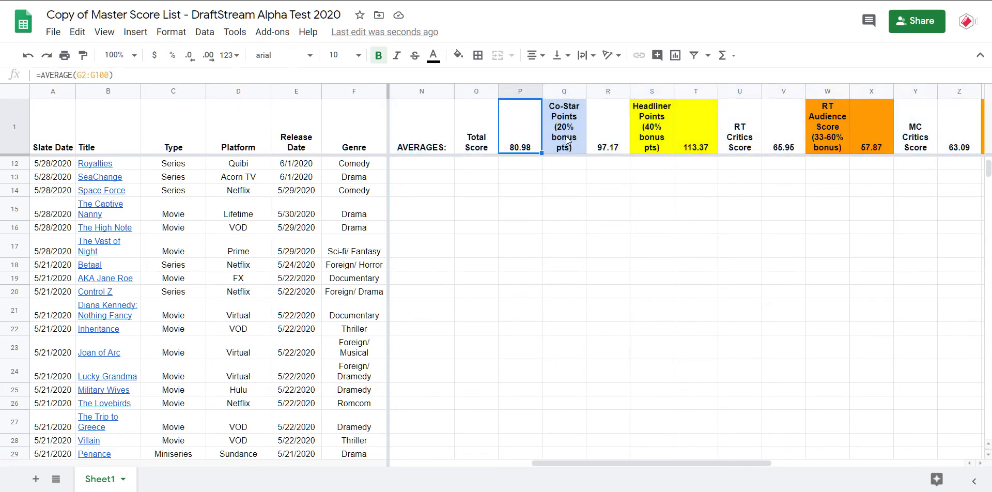
{"action": "left_click", "coordinate": [605, 142]}
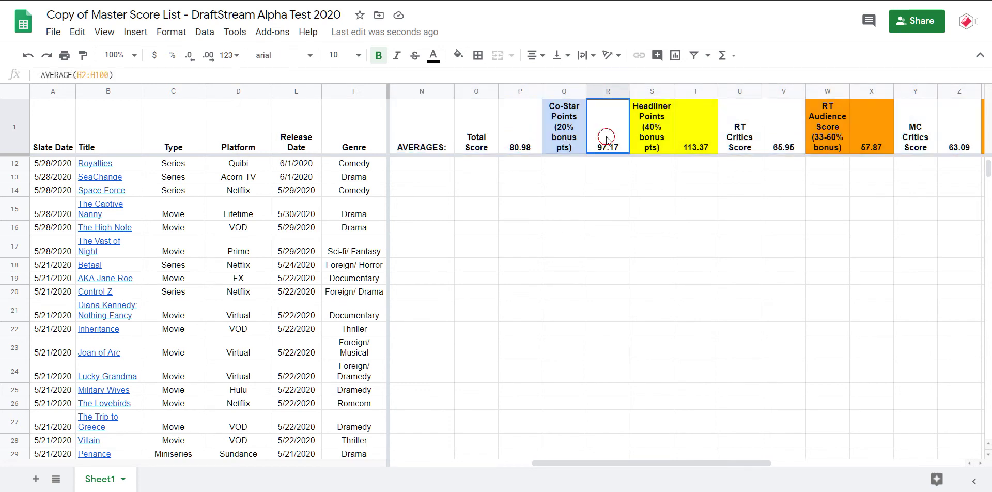
{"action": "left_click", "coordinate": [700, 144]}
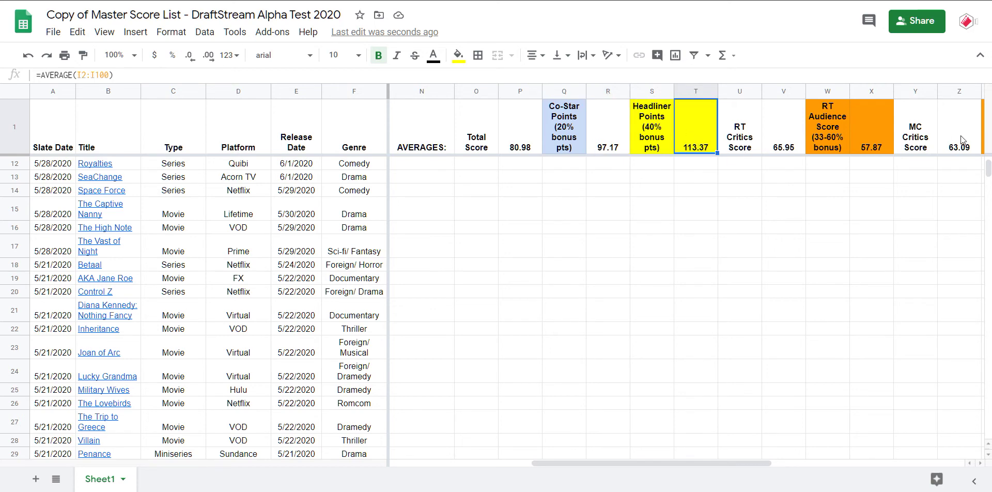
{"action": "left_click_drag", "start_coordinate": [699, 464], "coordinate": [589, 464]}
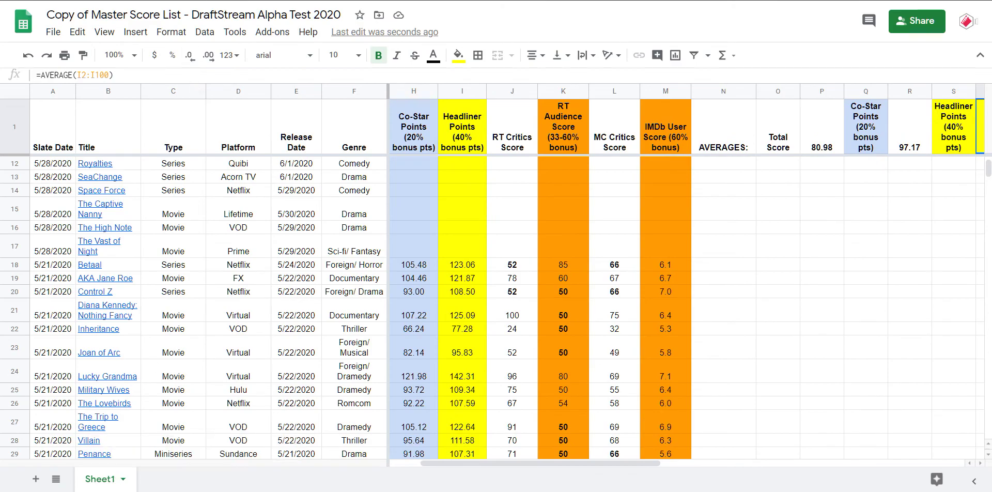
{"action": "key", "text": "ctrl+Tab"}
{"action": "key", "text": "ctrl+shift+Tab"}
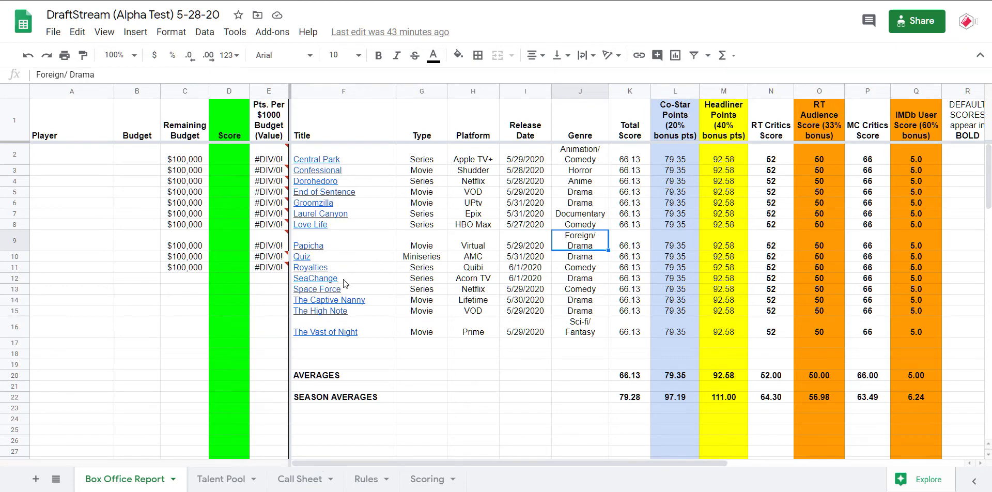
Find the Dorohedoro cast rows on the Talent Pool sheet and select A19:D19 to check its IMDb link.
{"action": "left_click", "coordinate": [246, 481]}
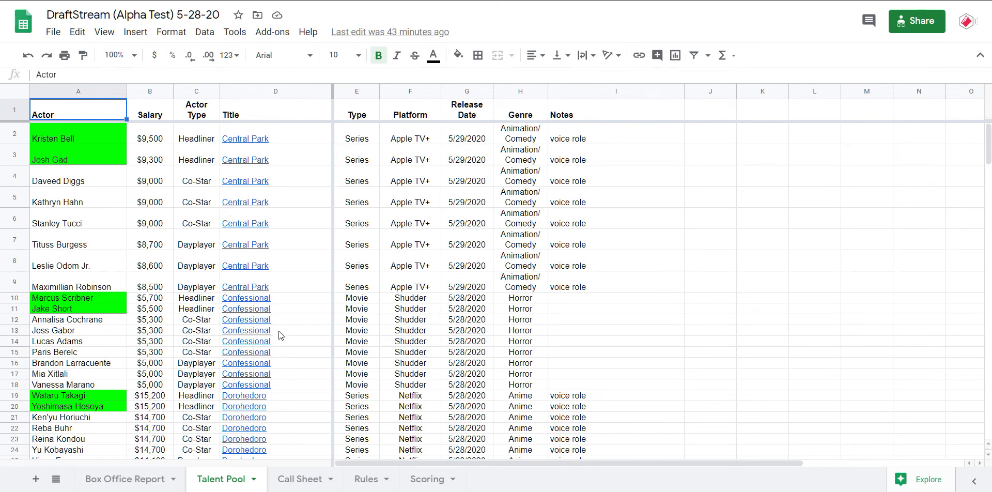
{"action": "scroll", "coordinate": [279, 367], "scroll_direction": "down", "scroll_amount": 3}
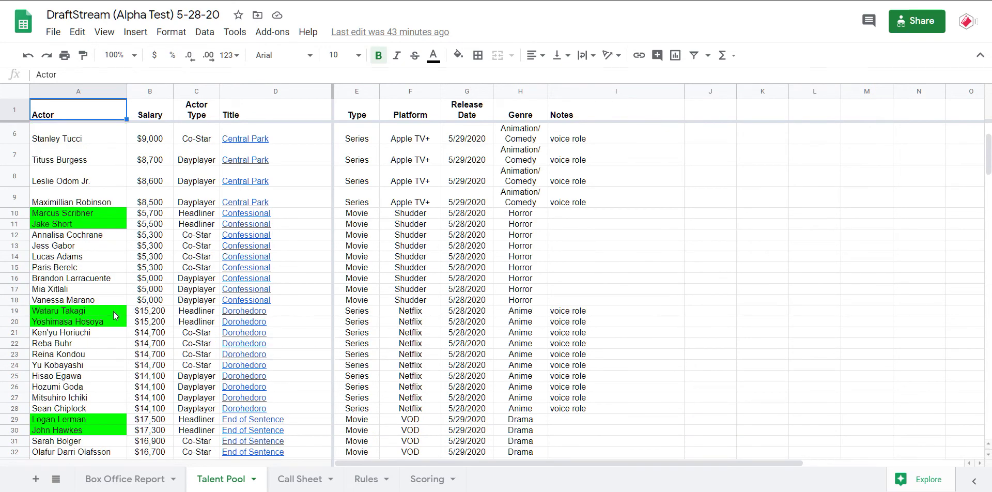
{"action": "left_click_drag", "start_coordinate": [100, 312], "coordinate": [295, 308]}
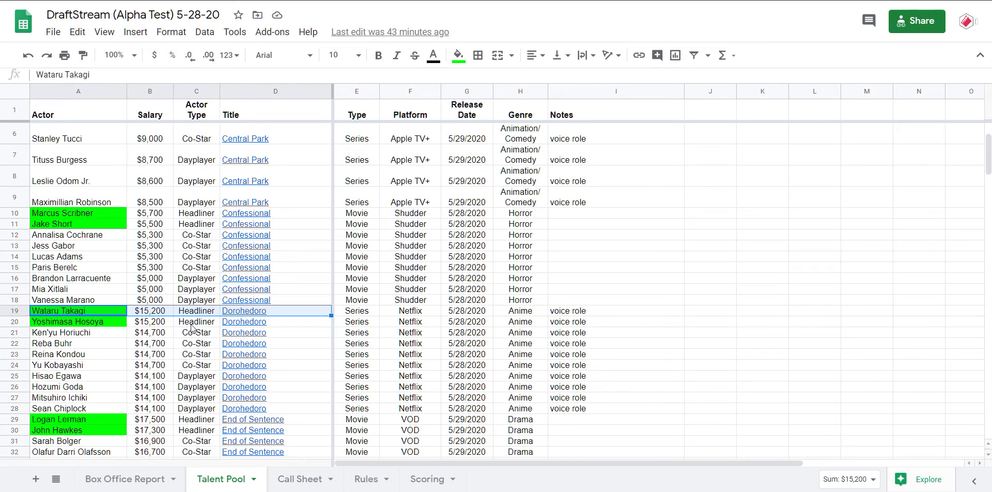
{"action": "mouse_move", "coordinate": [319, 329]}
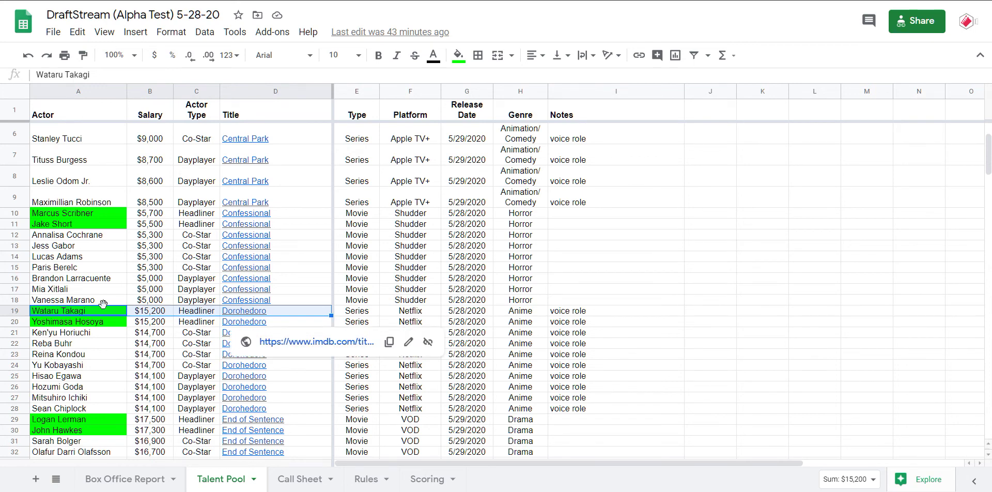
{"action": "left_click", "coordinate": [144, 346]}
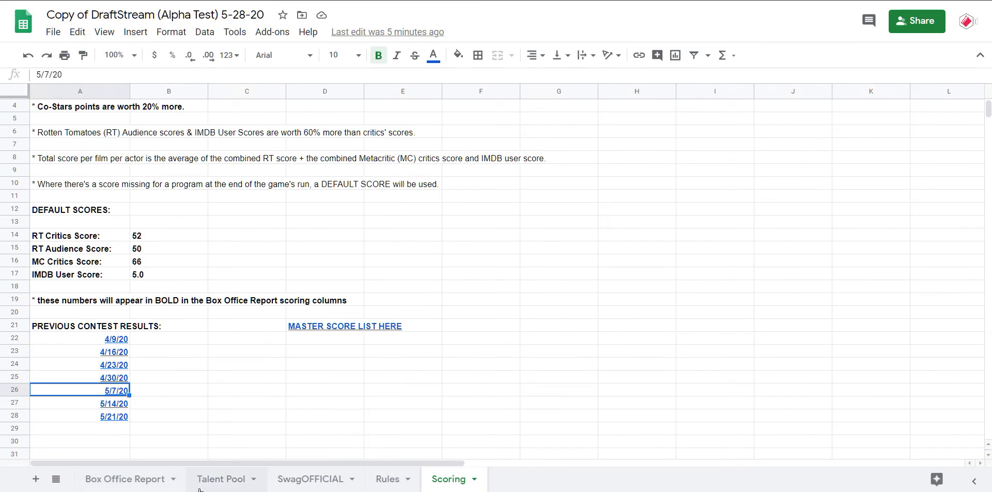
Copy the three Dorohedoro cast rows A19:I21 from Talent Pool into SwagOFFICIAL at A2.
{"action": "left_click", "coordinate": [239, 479]}
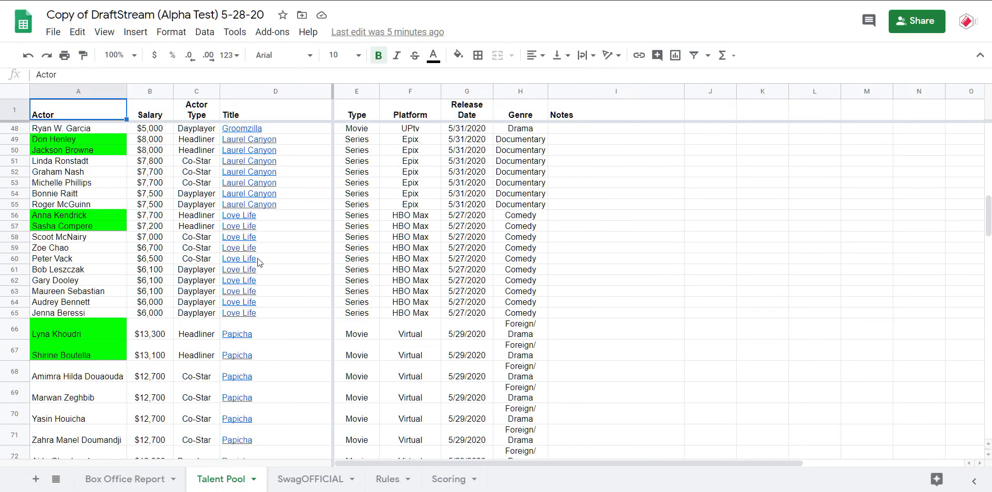
{"action": "scroll", "coordinate": [259, 263], "scroll_direction": "down", "scroll_amount": 6}
{"action": "scroll", "coordinate": [252, 271], "scroll_direction": "up", "scroll_amount": 15}
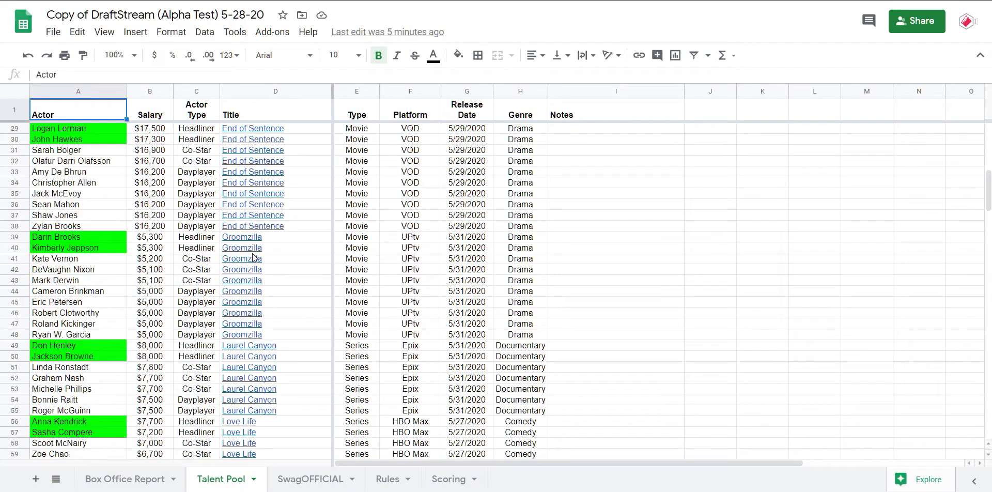
{"action": "left_click_drag", "start_coordinate": [76, 249], "coordinate": [562, 278]}
{"action": "key", "text": "ctrl+c"}
{"action": "left_click", "coordinate": [322, 483]}
{"action": "left_click", "coordinate": [77, 131]}
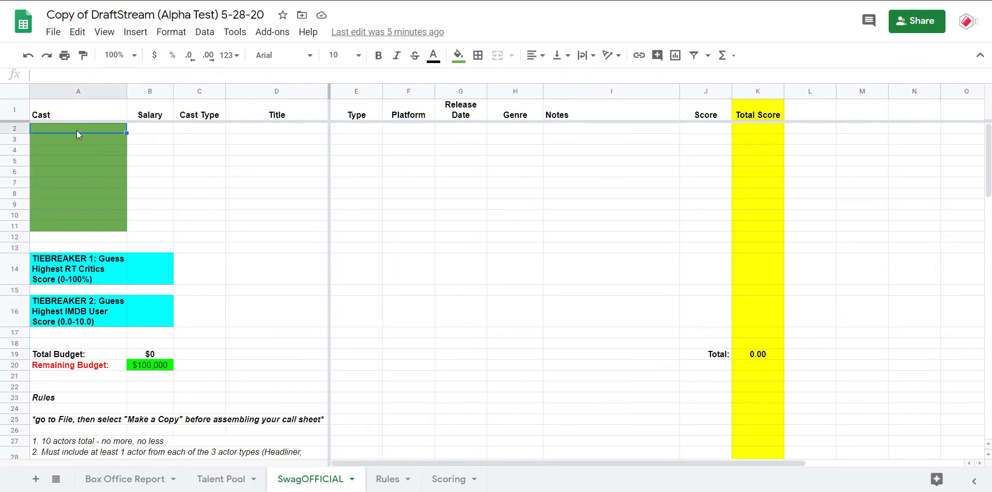
{"action": "key", "text": "ctrl+v"}
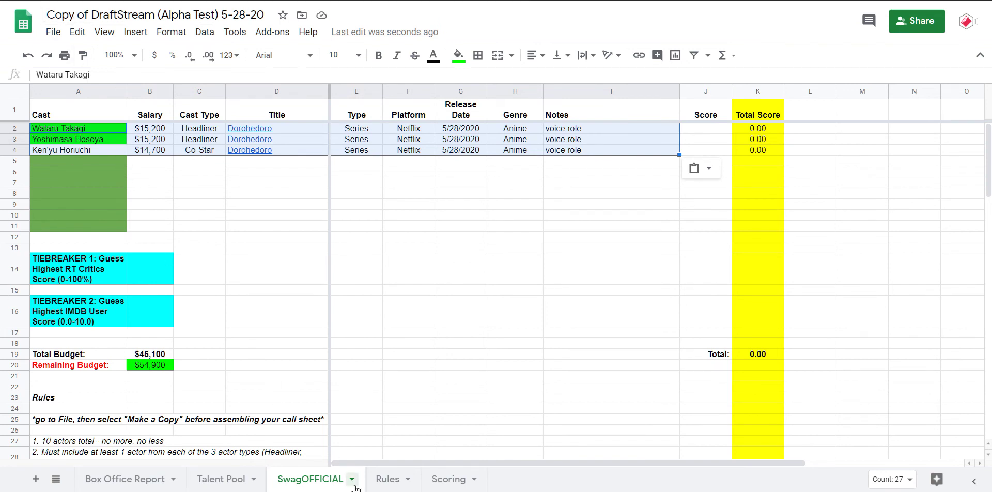
{"action": "left_click", "coordinate": [917, 20]}
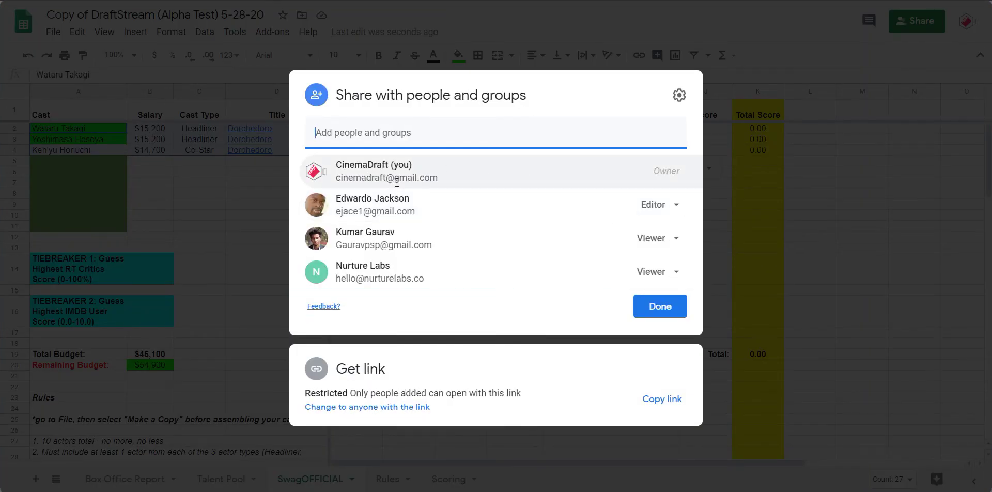
{"action": "left_click_drag", "start_coordinate": [443, 182], "coordinate": [335, 182]}
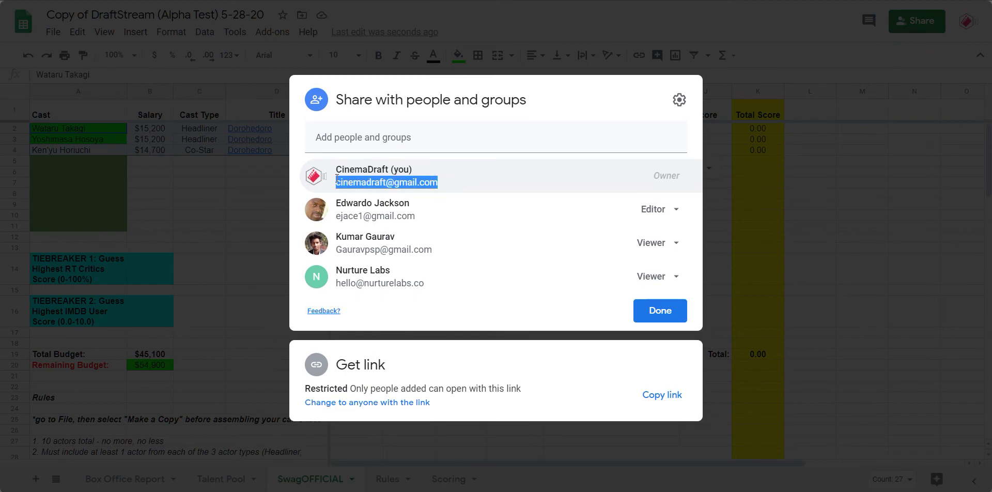
{"action": "left_click", "coordinate": [653, 261]}
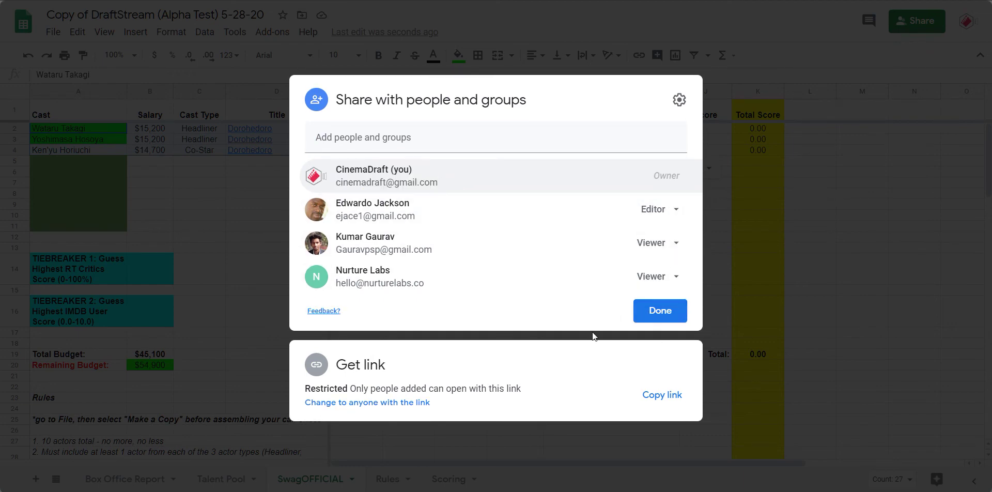
{"action": "left_click", "coordinate": [837, 172]}
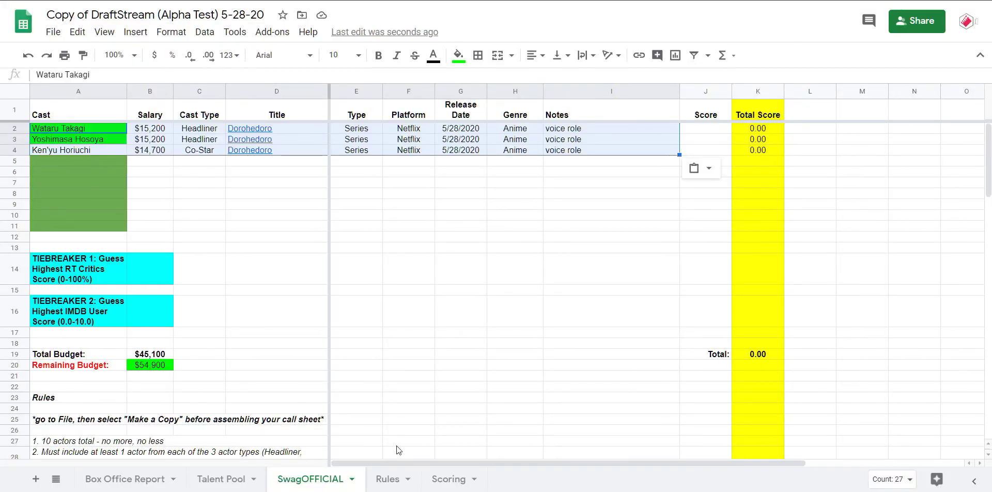
Select the Release Date, Platform and Genre columns on the Box Office Report, then switch to Rotten Tomatoes.
{"action": "left_click", "coordinate": [152, 484]}
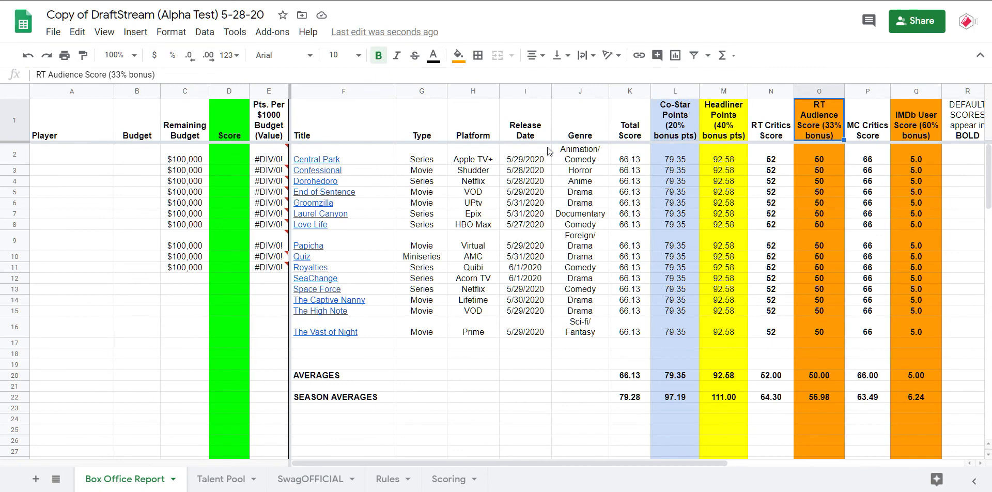
{"action": "left_click_drag", "start_coordinate": [525, 155], "coordinate": [527, 331]}
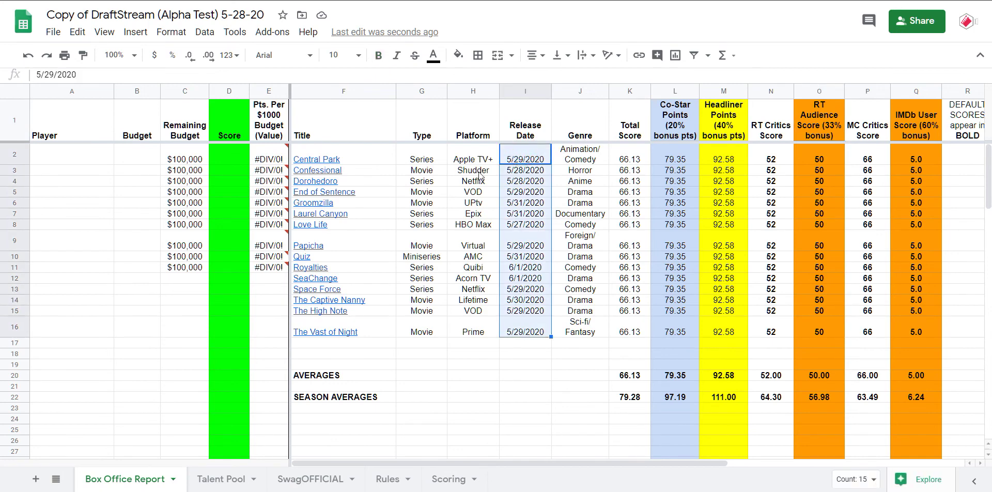
{"action": "left_click_drag", "start_coordinate": [464, 157], "coordinate": [469, 327]}
{"action": "left_click_drag", "start_coordinate": [571, 159], "coordinate": [582, 326]}
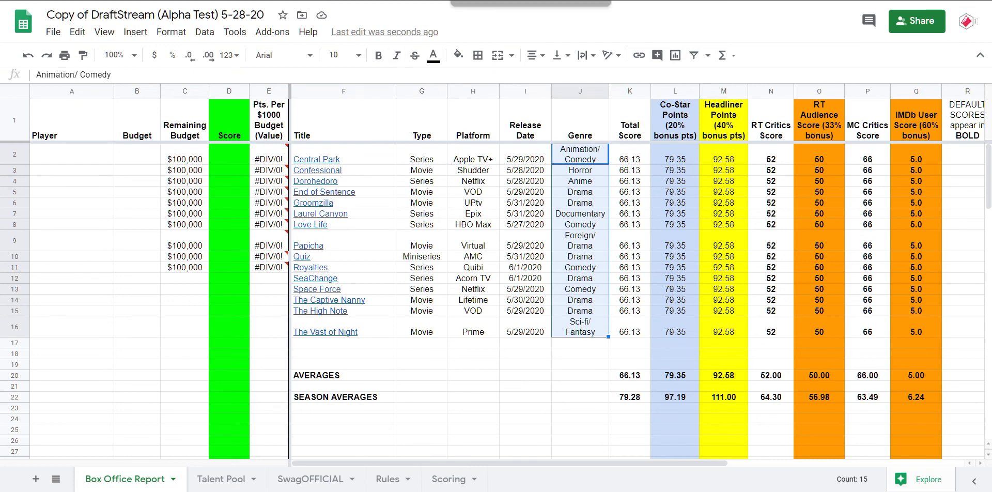
{"action": "key", "text": "ctrl+Tab"}
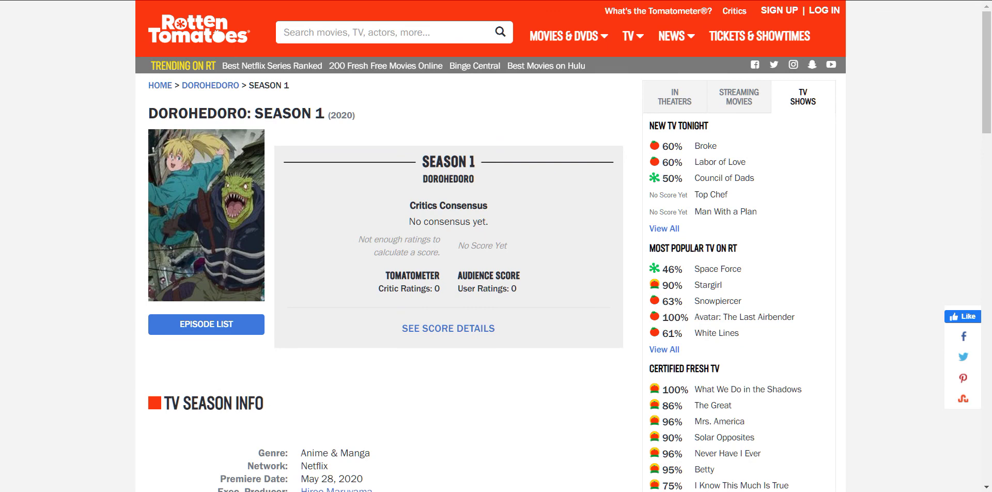
Go to Metacritic from the address bar and open the Space Force editor's pick.
{"action": "key", "text": "ctrl+l"}
{"action": "type", "text": "mt"}
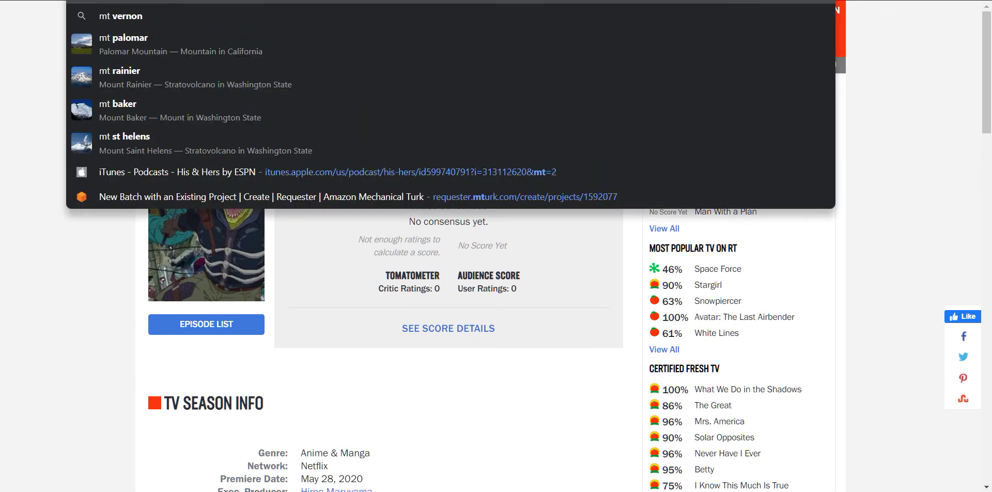
{"action": "key", "text": "BackSpace"}
{"action": "type", "text": "et"}
{"action": "key", "text": "Escape"}
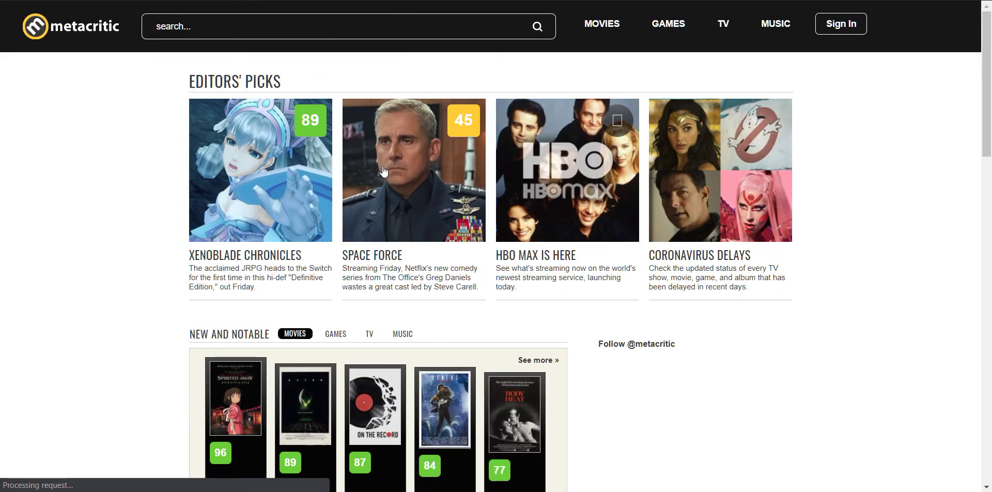
{"action": "left_click", "coordinate": [382, 166]}
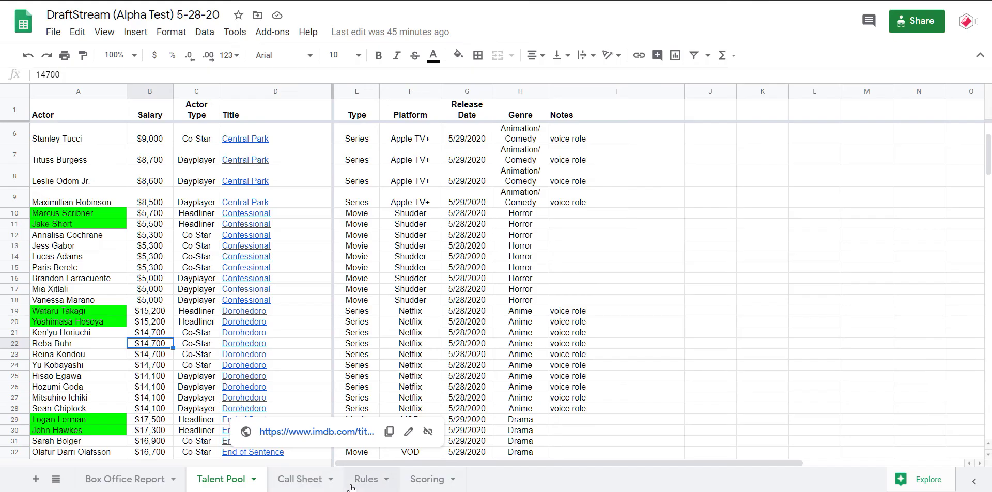
Switch to the Scoring sheet and preview the 5/21/20 and MASTER SCORE LIST HERE links.
{"action": "left_click", "coordinate": [428, 481]}
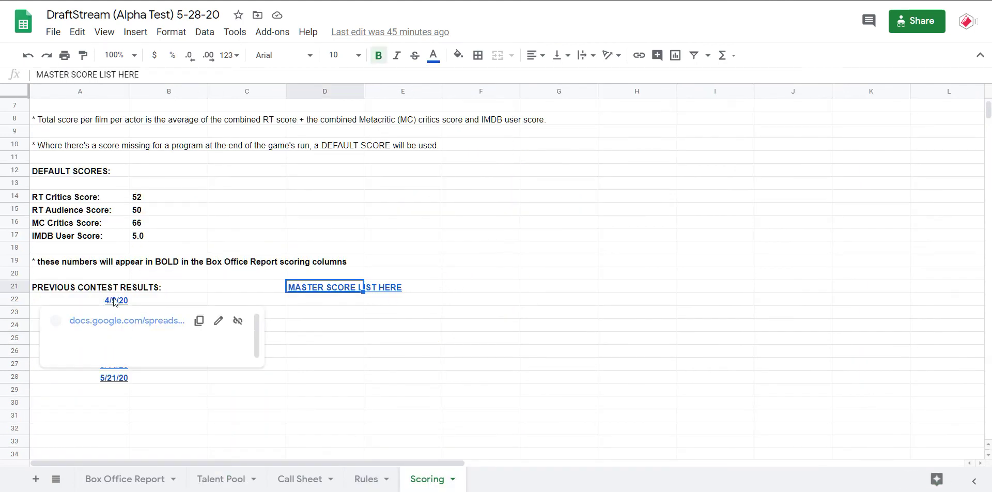
{"action": "mouse_move", "coordinate": [117, 381]}
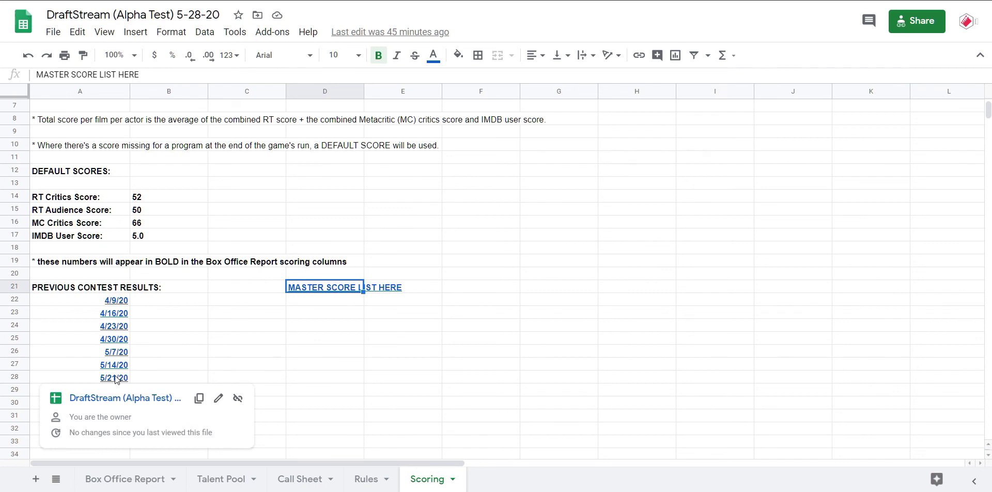
{"action": "mouse_move", "coordinate": [354, 294]}
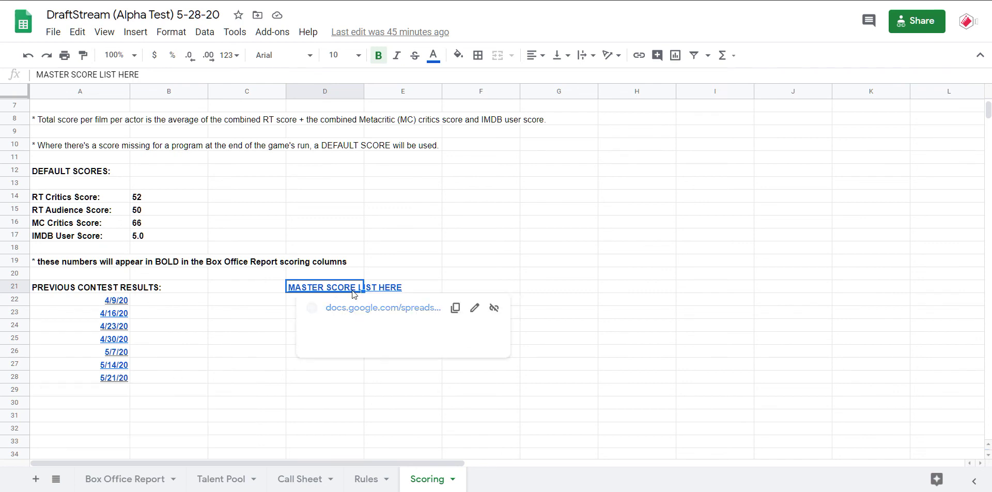